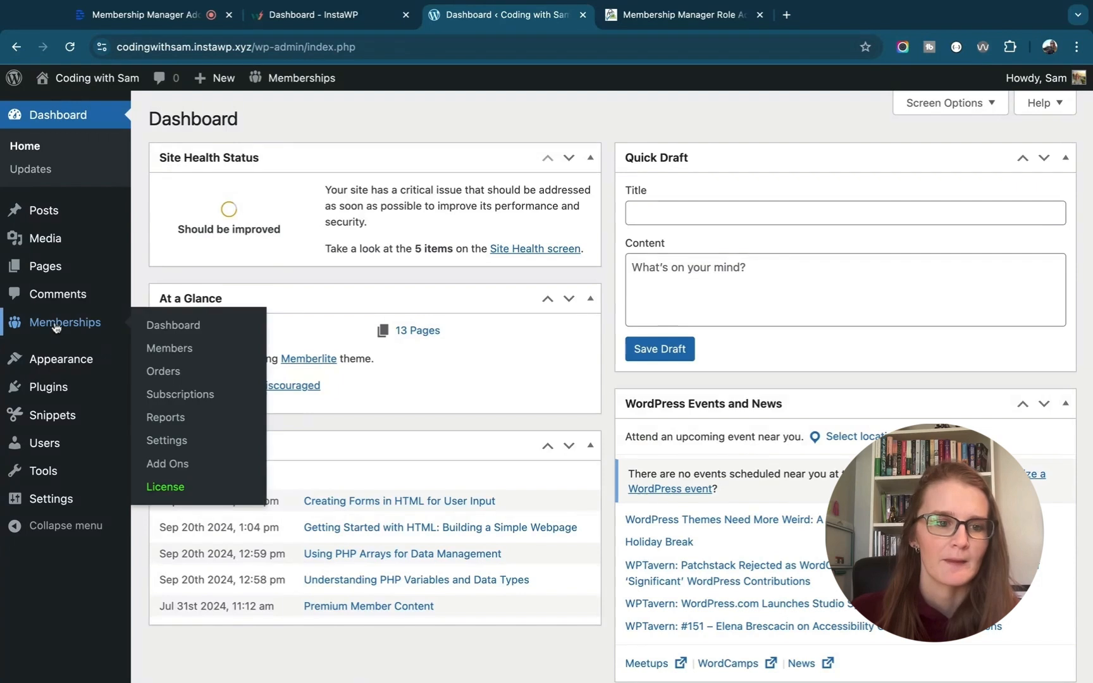
Search the Paid Memberships Pro add-ons for "manag" and install the Membership Manager Role add-on
click(696, 19)
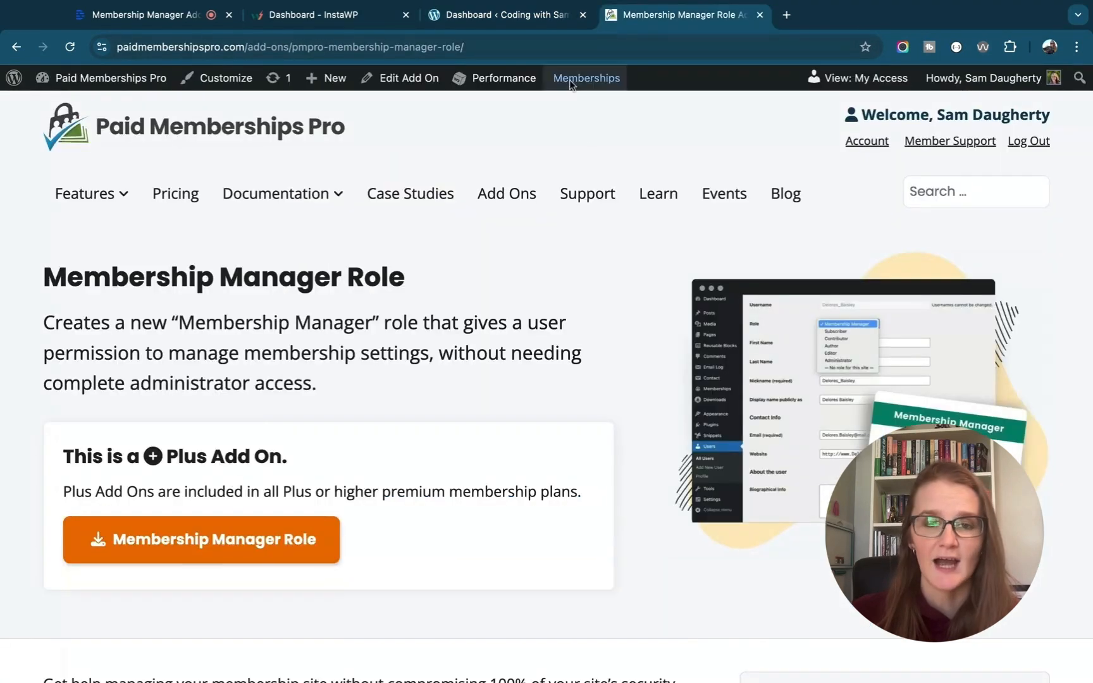
click(506, 15)
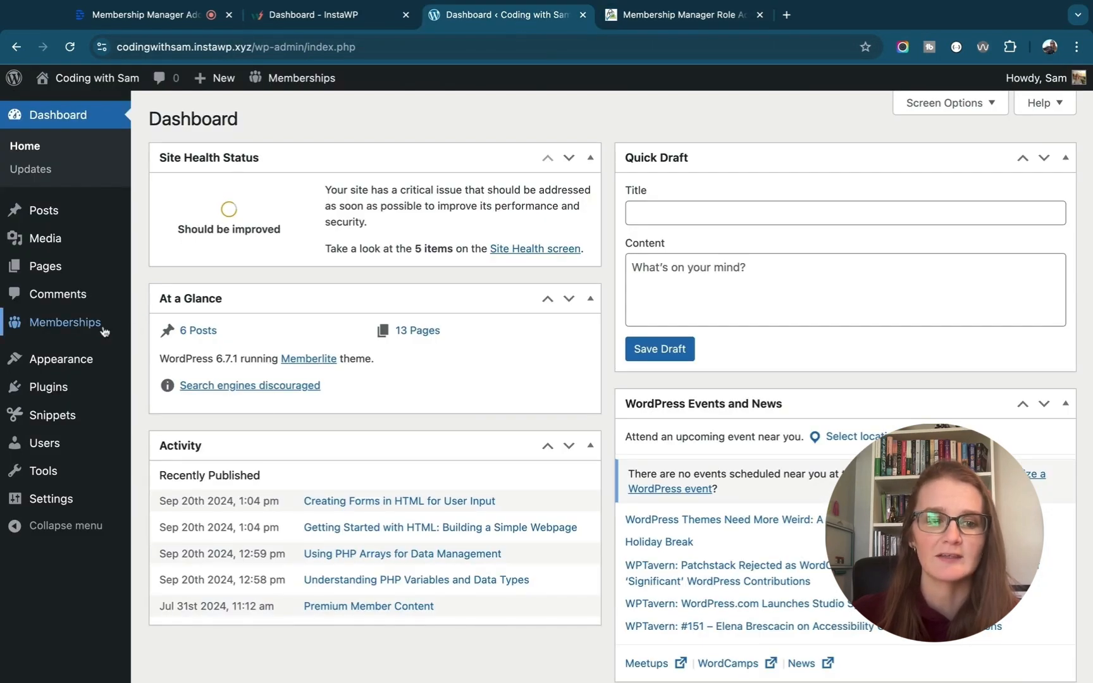
mouse_move(105, 331)
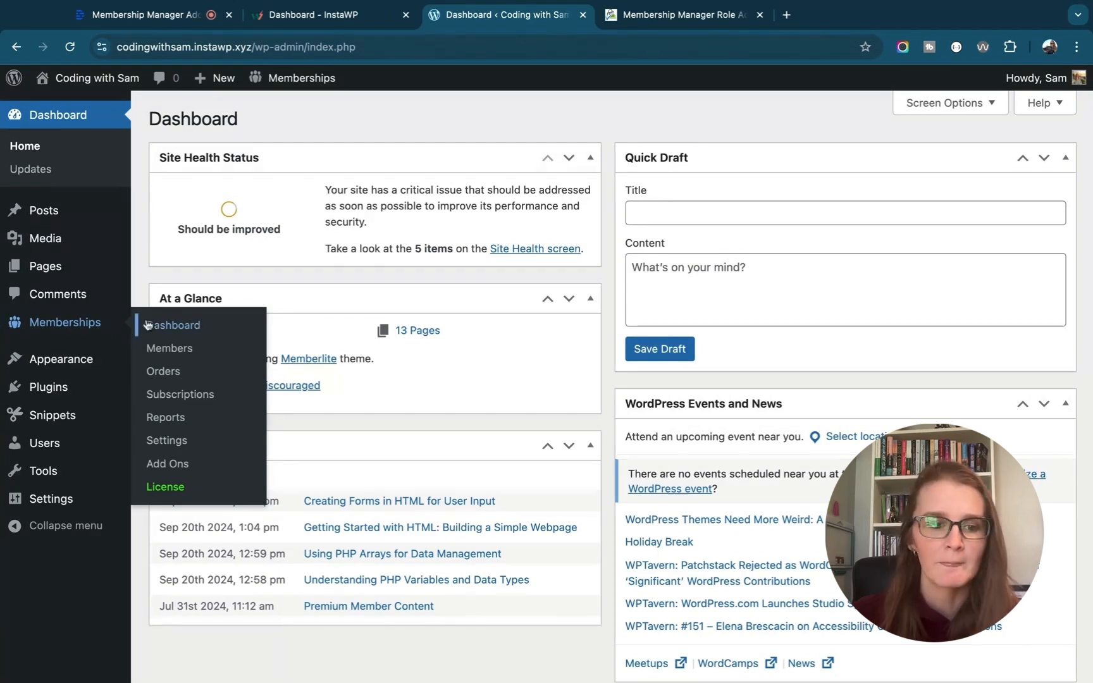
click(175, 465)
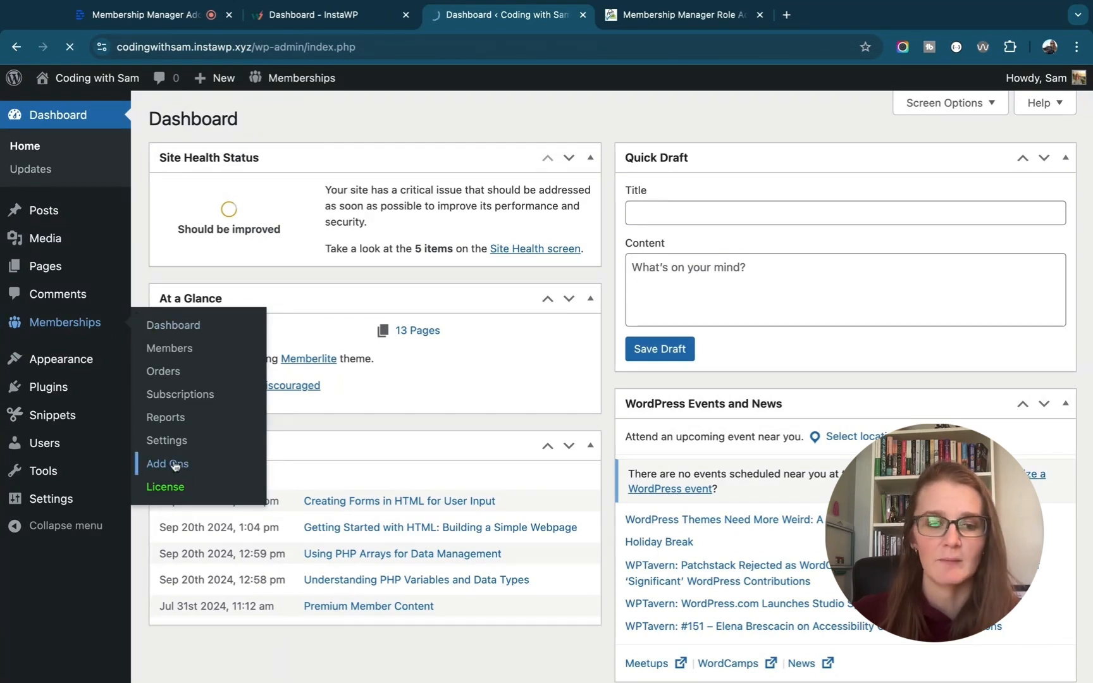
click(867, 346)
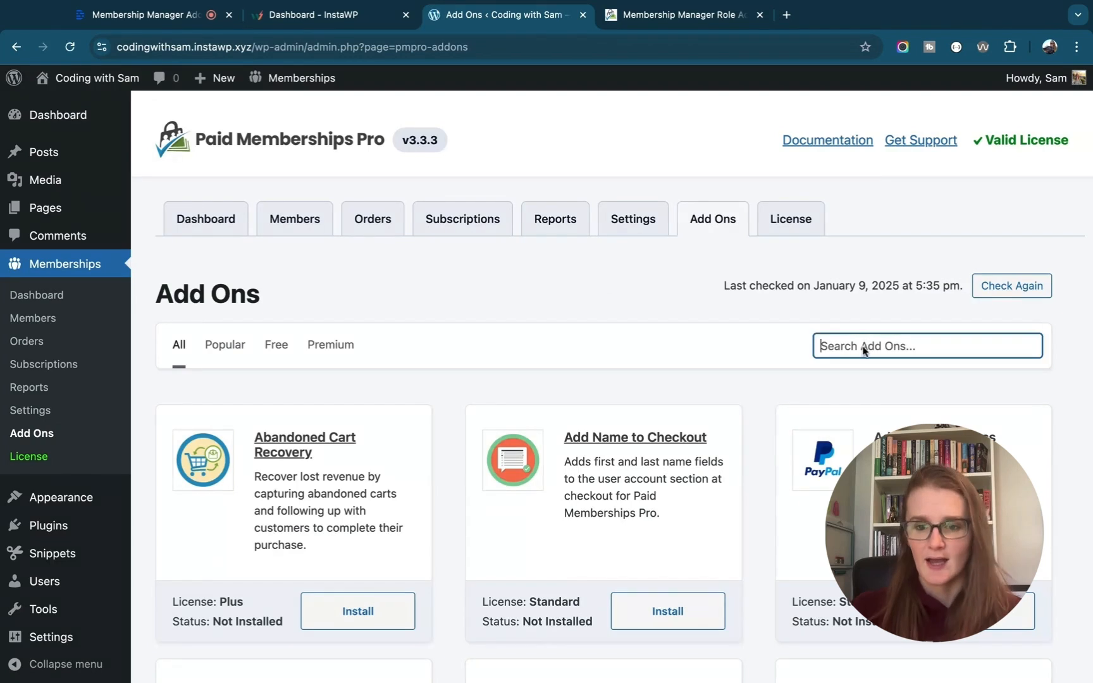
text(manag)
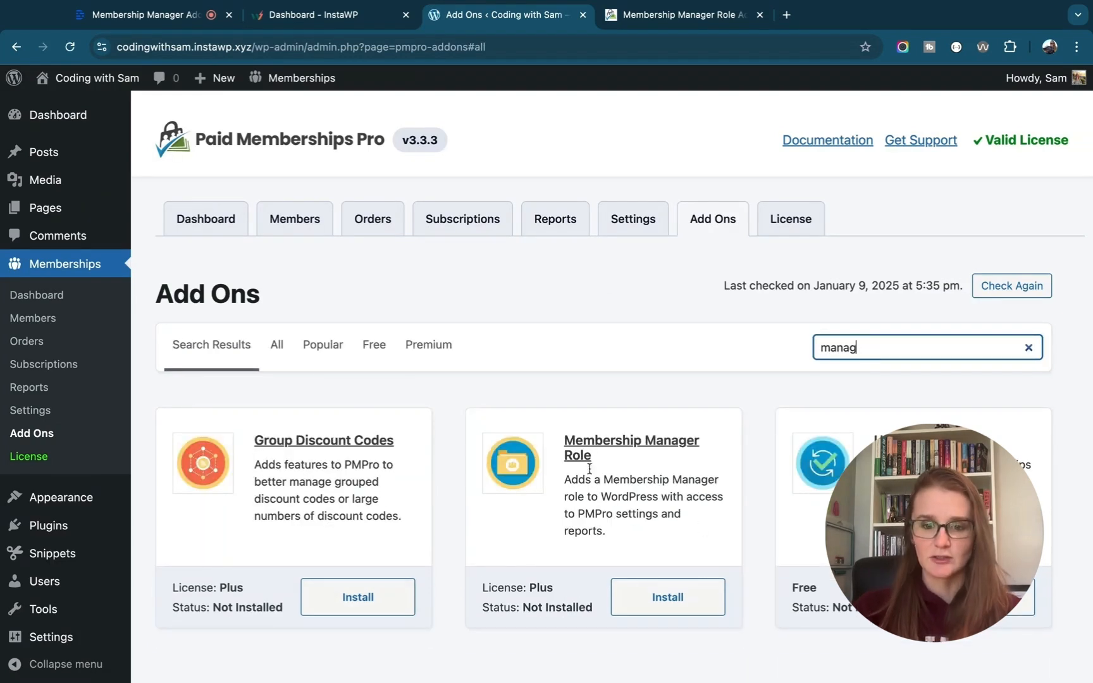
click(667, 599)
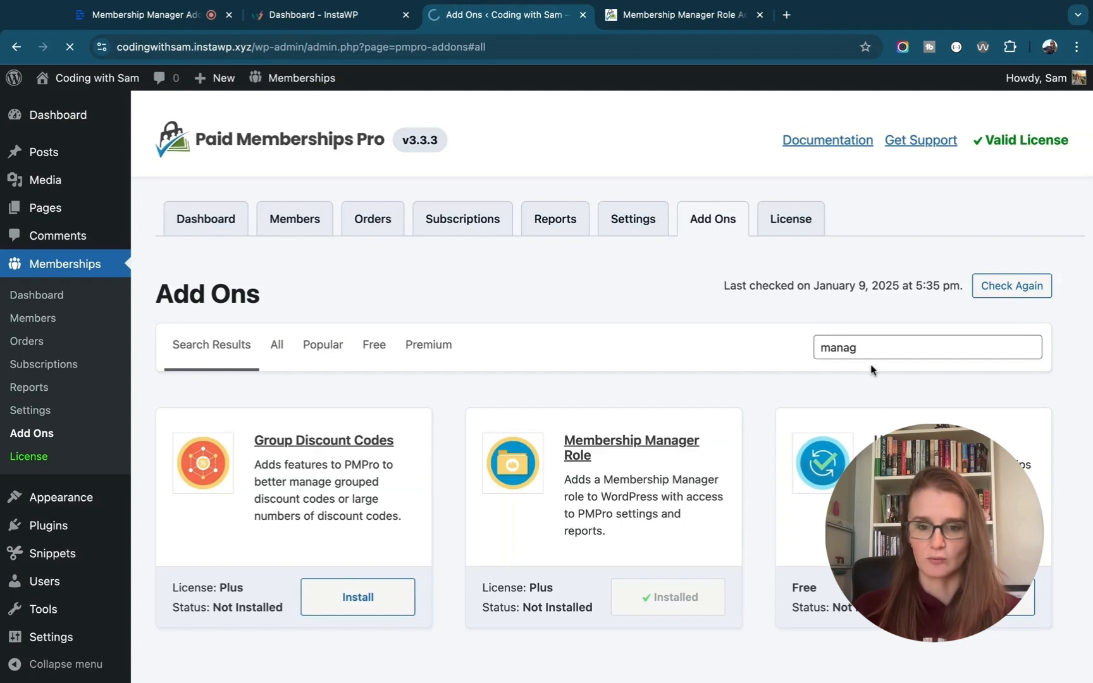
Filter the add-ons by "mana" and activate the Membership Manager Role add-on
click(896, 345)
text(mana)
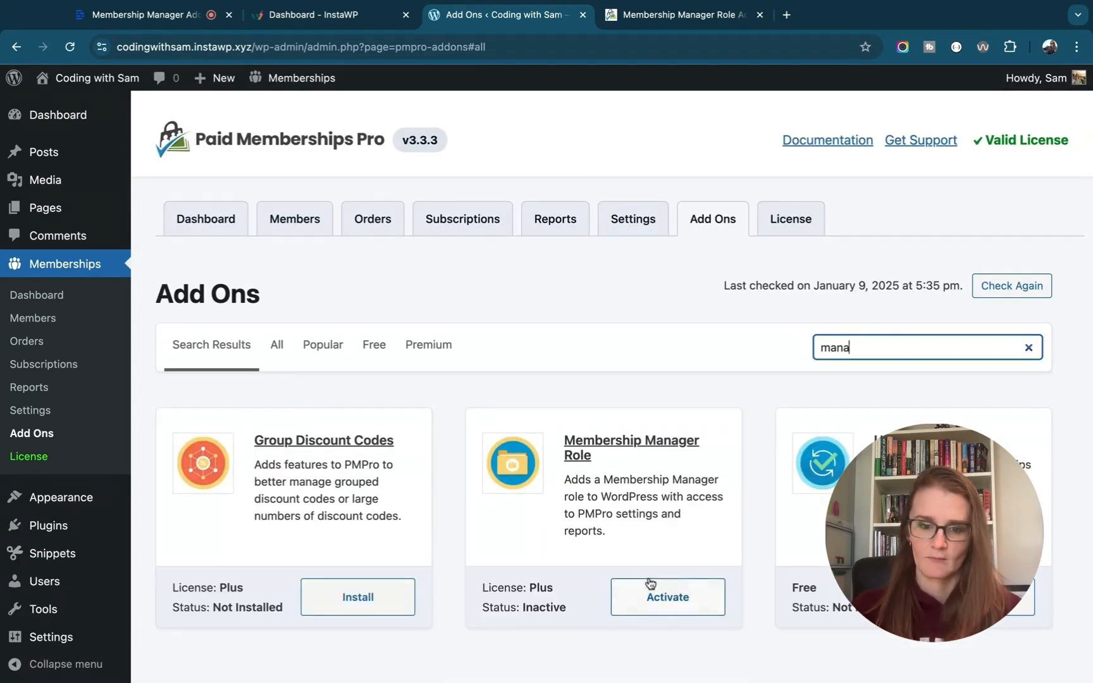
click(649, 586)
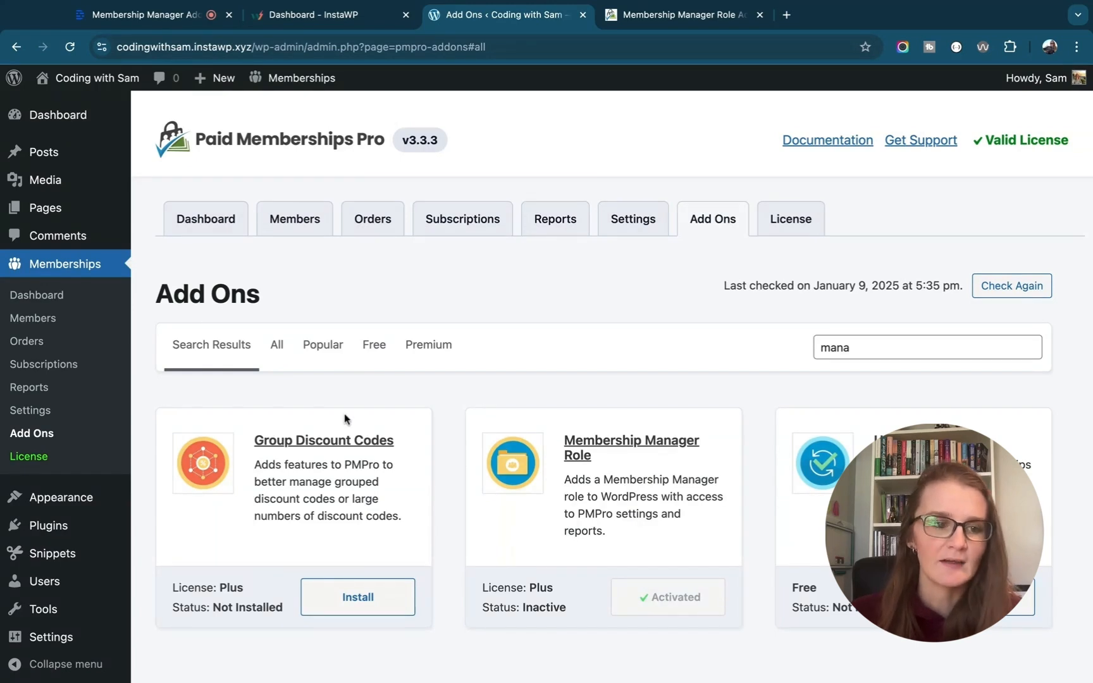
Open the WordPress user profile of the first member in the Members List for editing
click(49, 319)
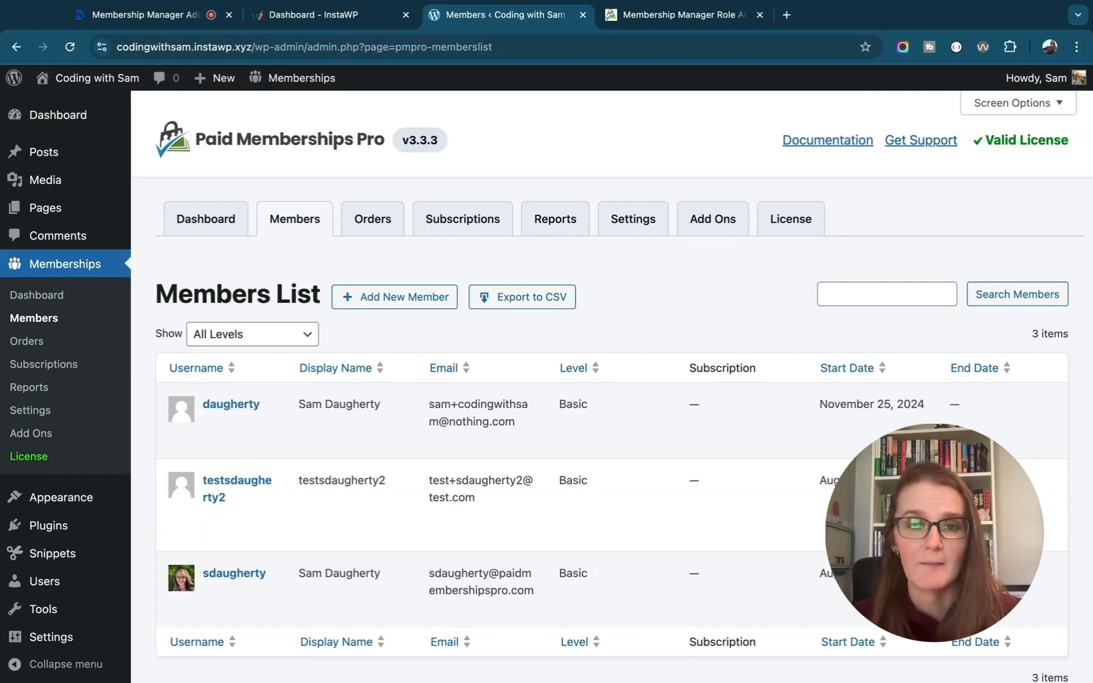
scroll(648, 380, down, 1)
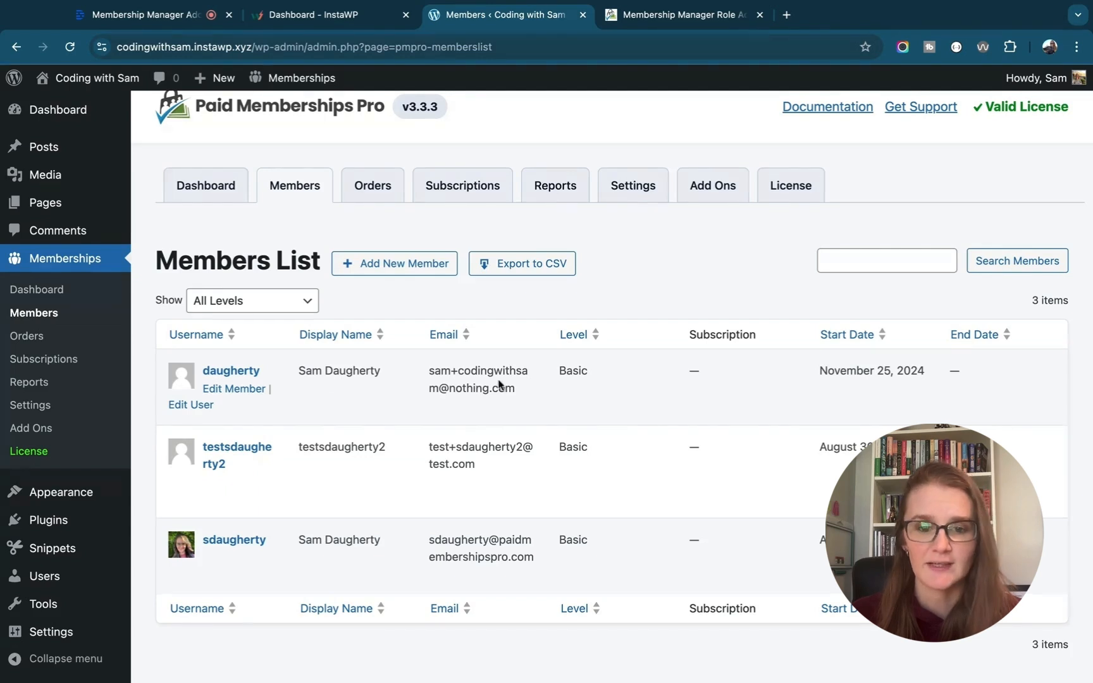
click(196, 407)
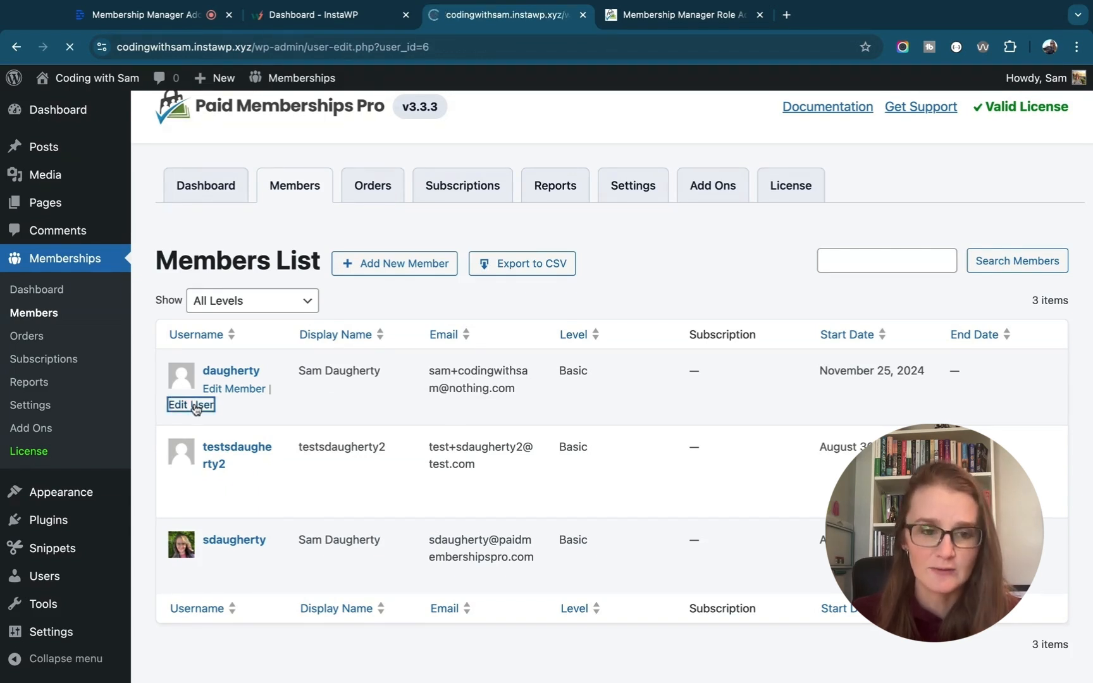
Set the user's role to Membership Manager and save the updated profile
scroll(335, 451, down, 6)
scroll(336, 447, down, 2)
click(408, 312)
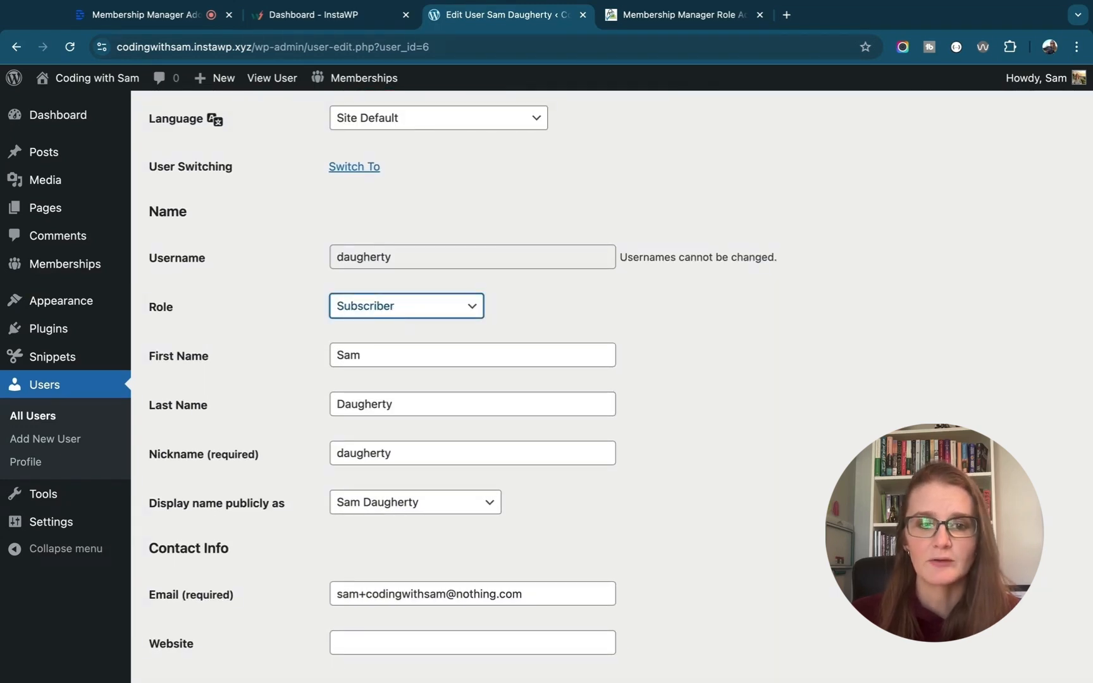
click(438, 293)
click(271, 318)
scroll(270, 318, down, 5)
scroll(271, 317, down, 13)
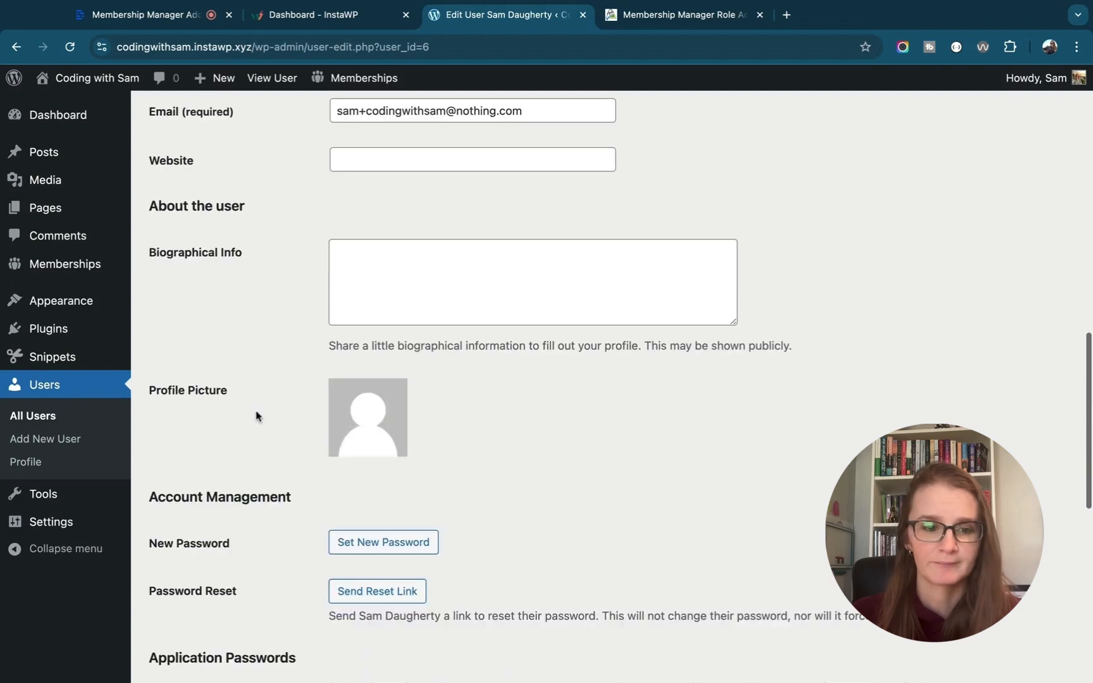
scroll(254, 458, down, 4)
click(185, 598)
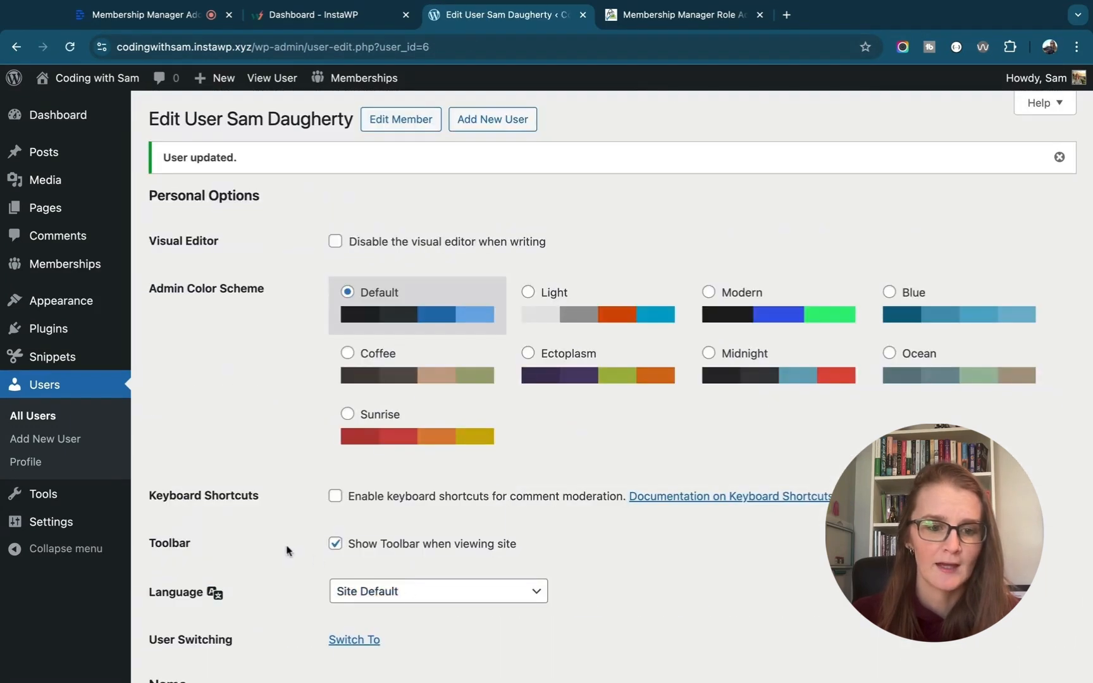
Switch to the edited user's account and open its WordPress admin dashboard
scroll(304, 554, down, 3)
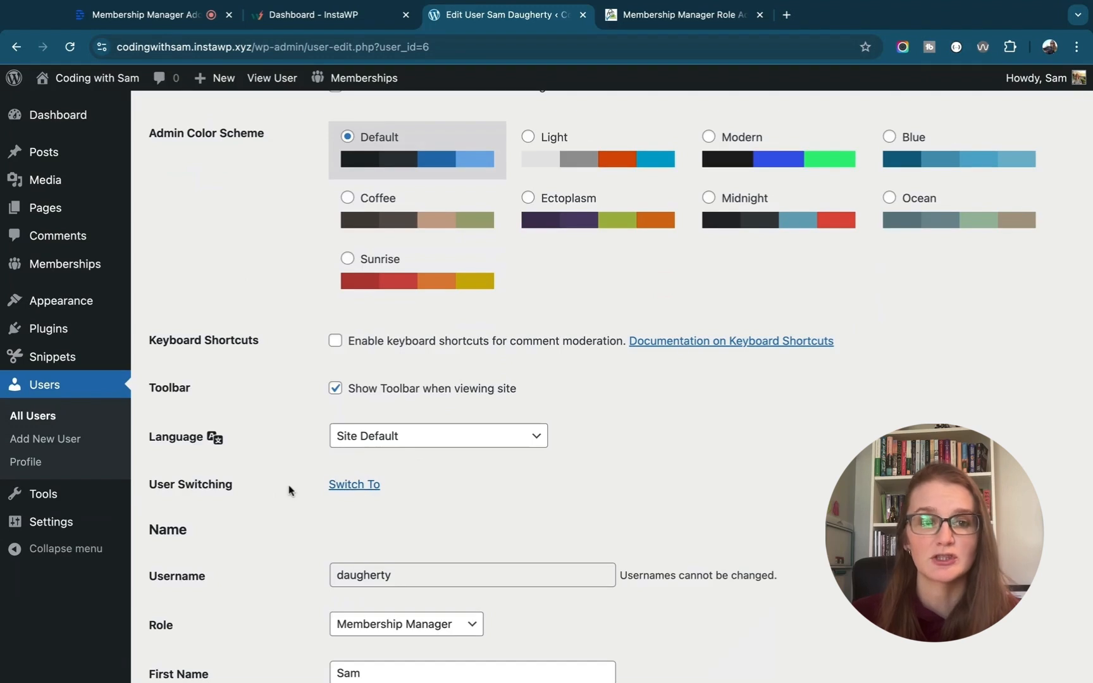
scroll(288, 488, up, 3)
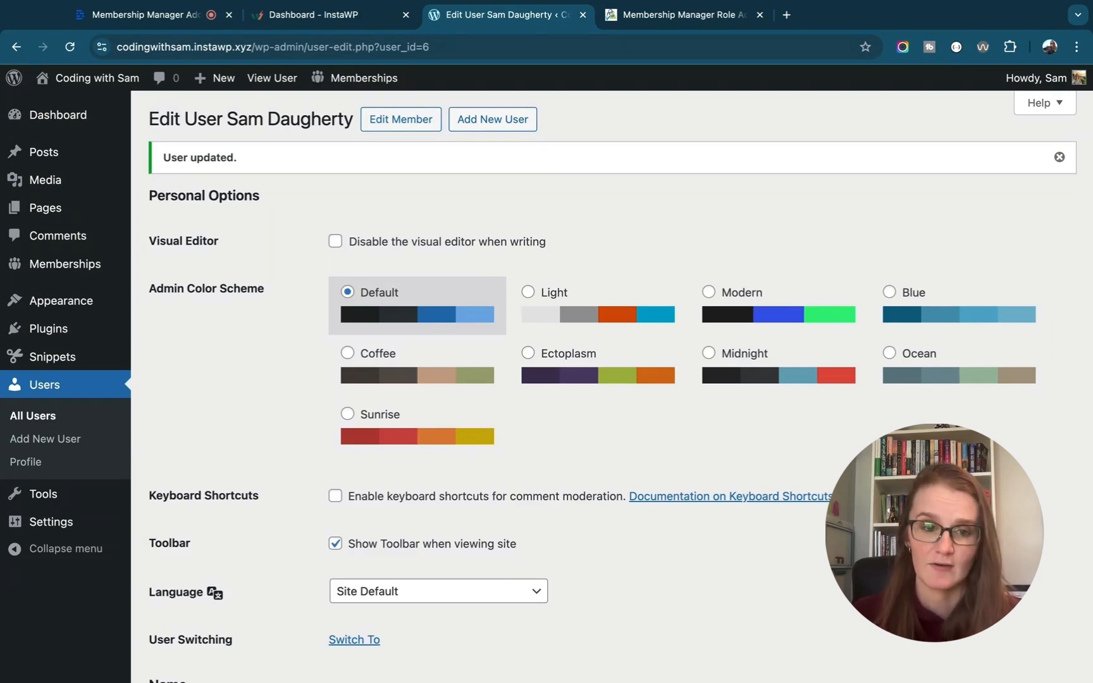
scroll(320, 478, down, 3)
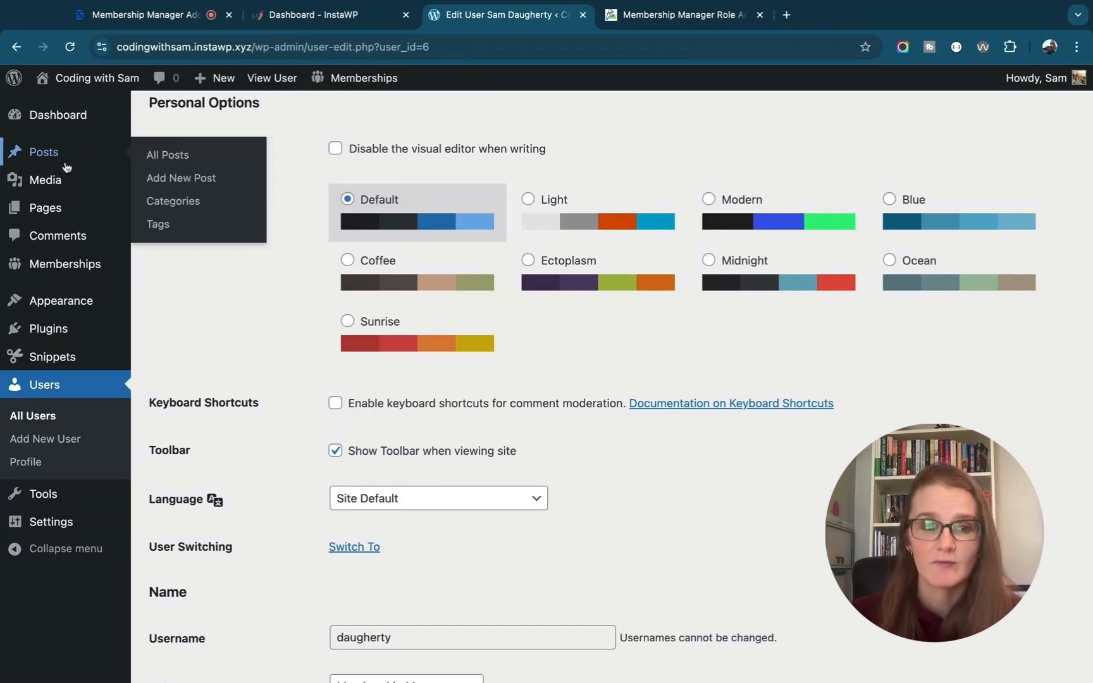
mouse_move(119, 267)
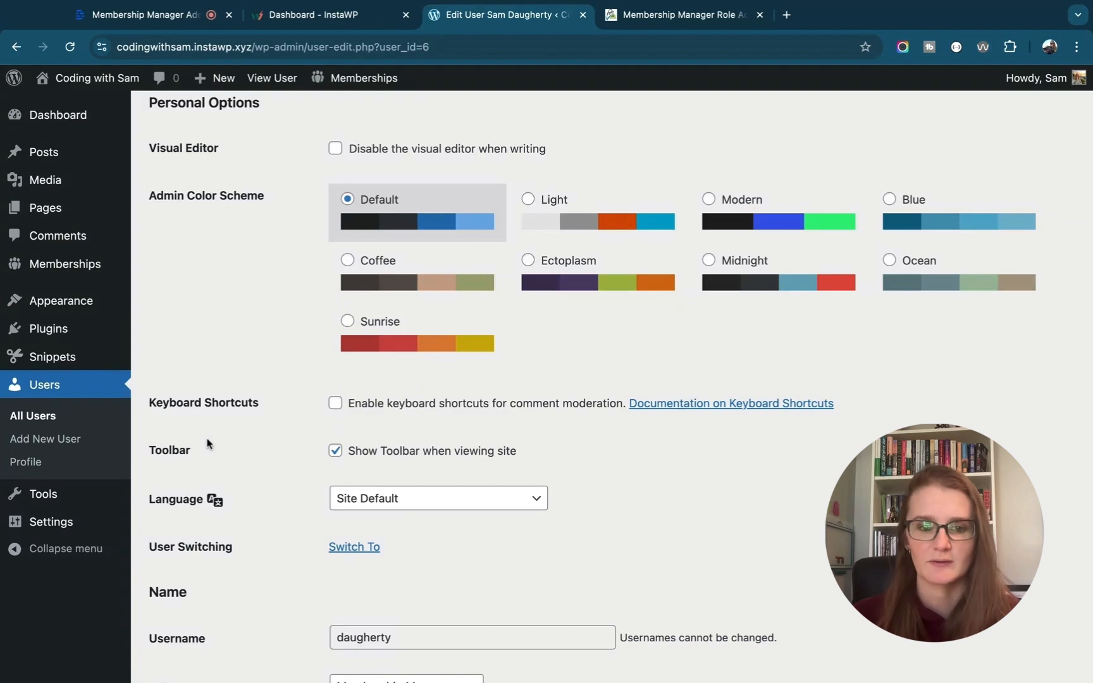
click(354, 548)
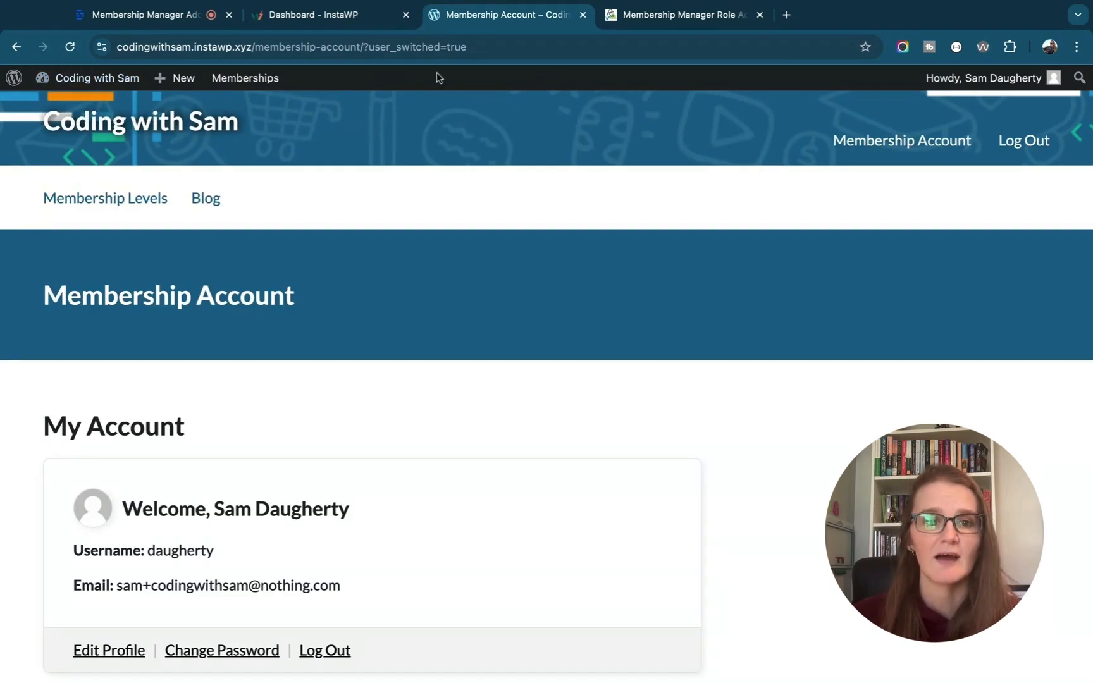
click(80, 81)
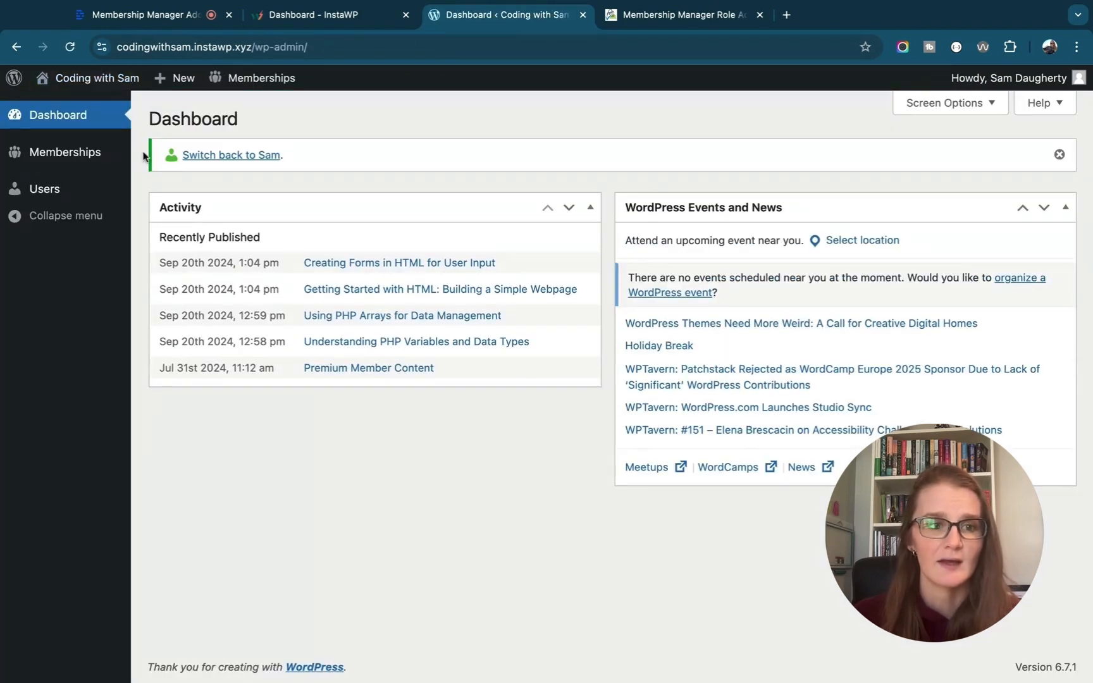
Inspect the Memberships and Users areas available to the Membership Manager, and switch back to the administrator account
mouse_move(69, 154)
mouse_move(44, 195)
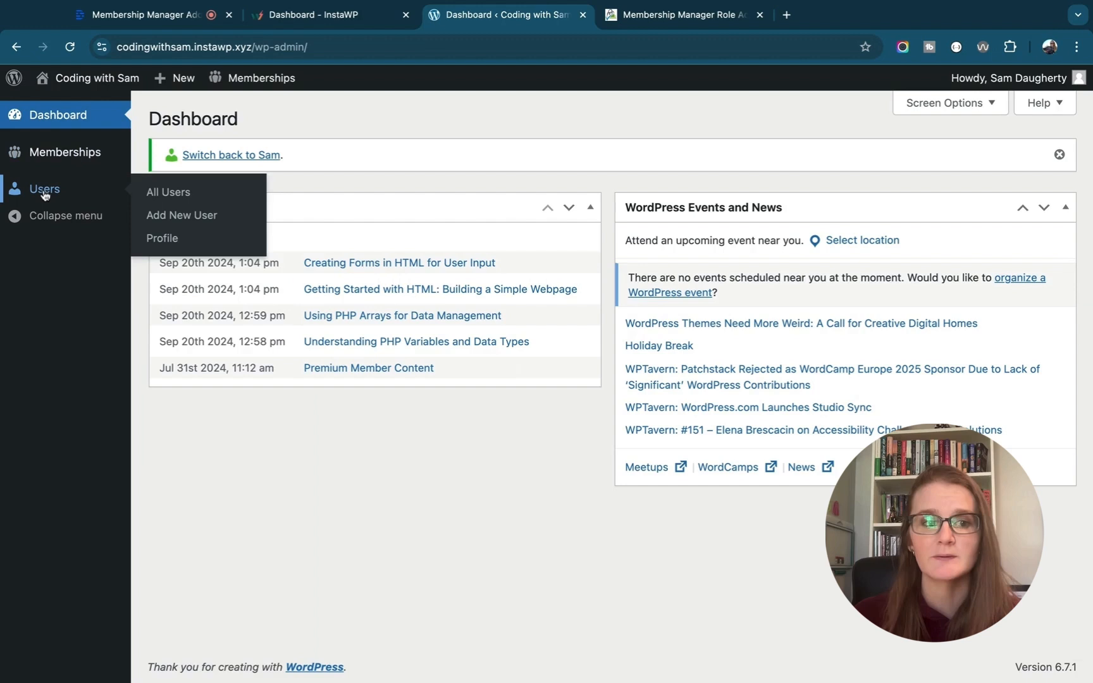
click(74, 152)
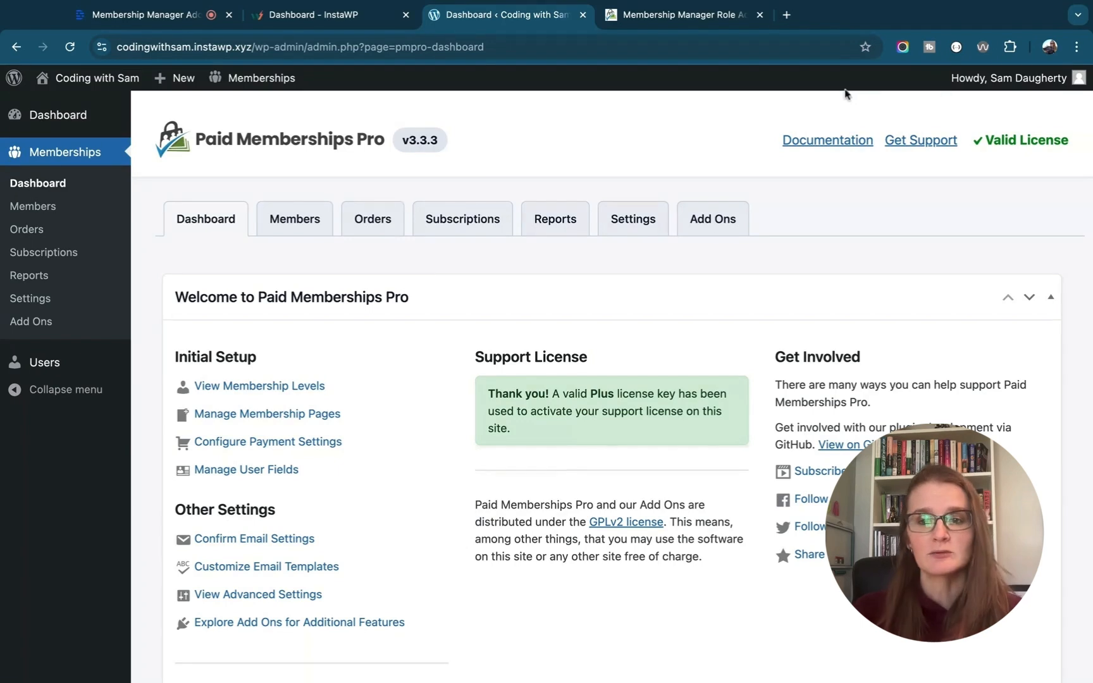
mouse_move(1012, 78)
click(986, 194)
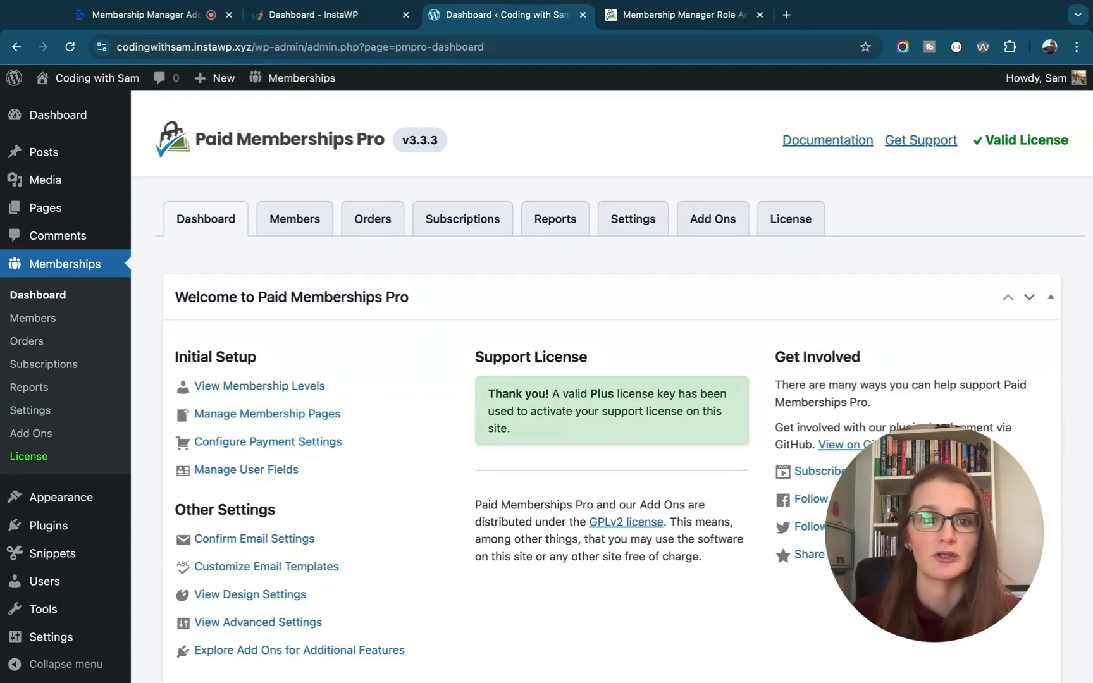
Search for new plugins with "edit user role", and install and activate the User Role Editor plugin
click(66, 530)
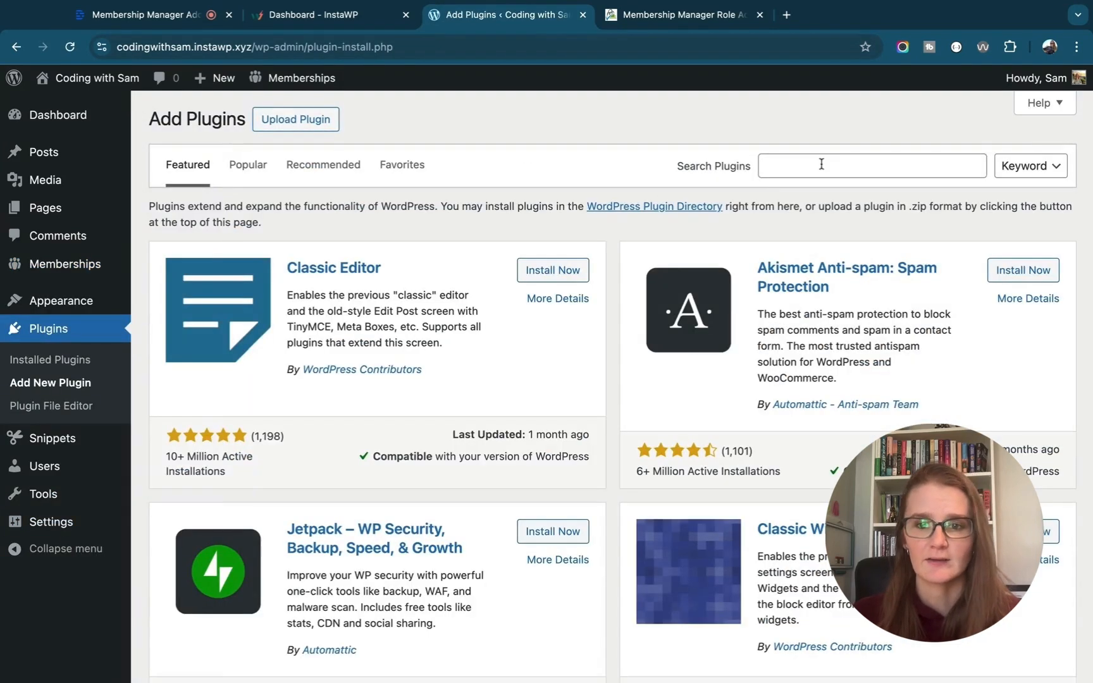
click(821, 164)
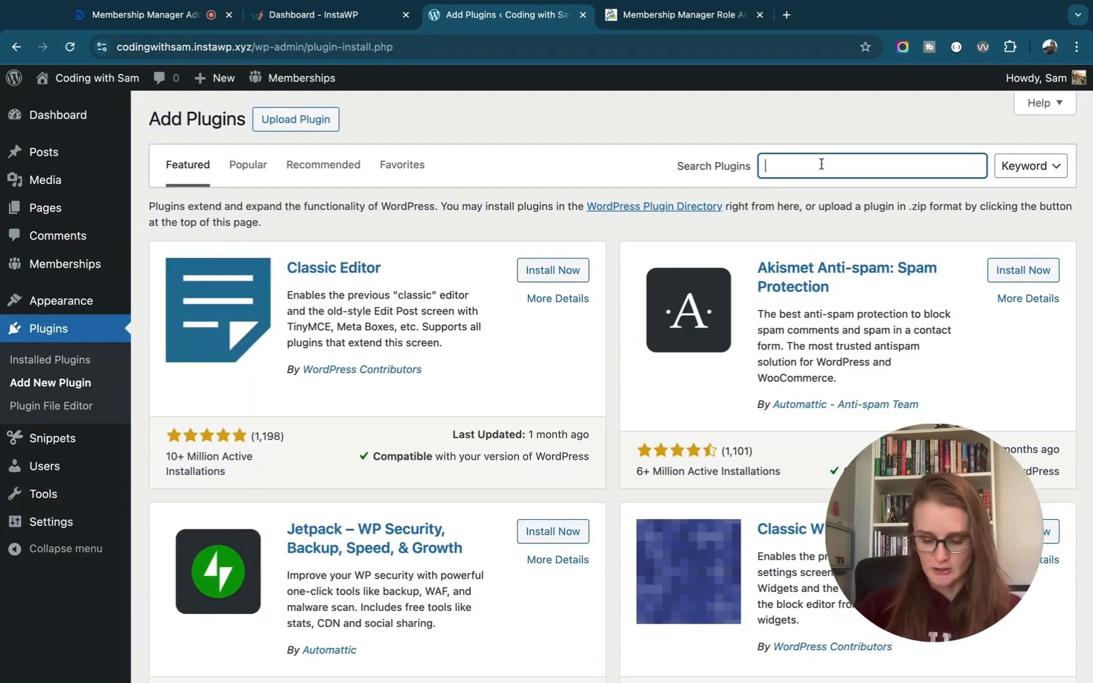
text(edit user)
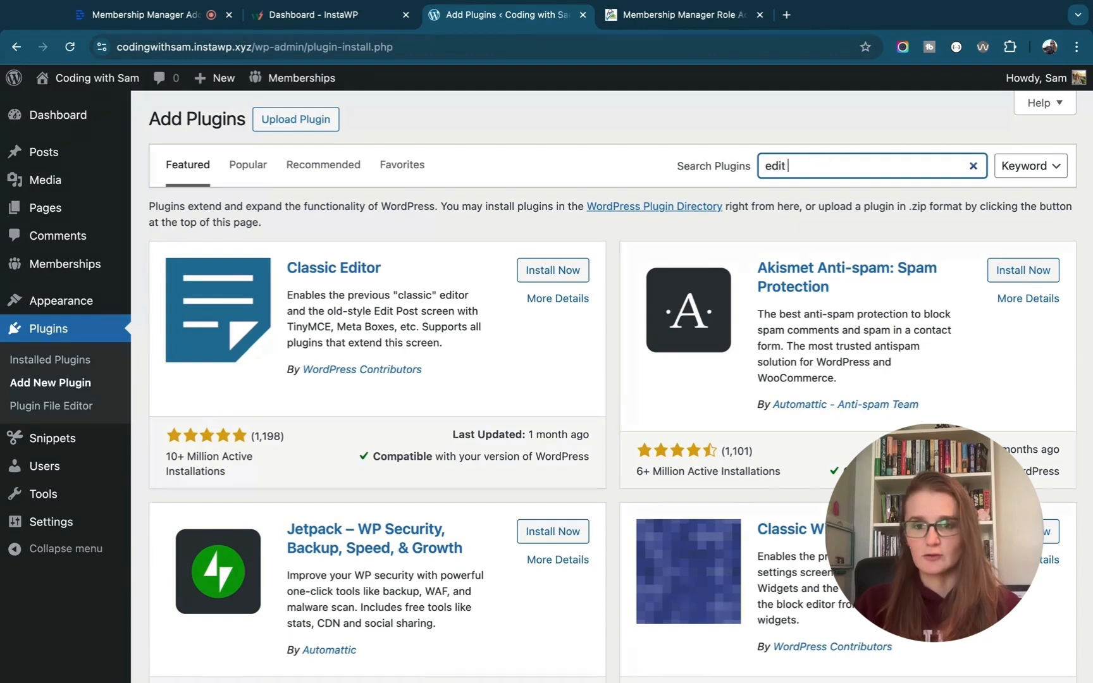
text( role)
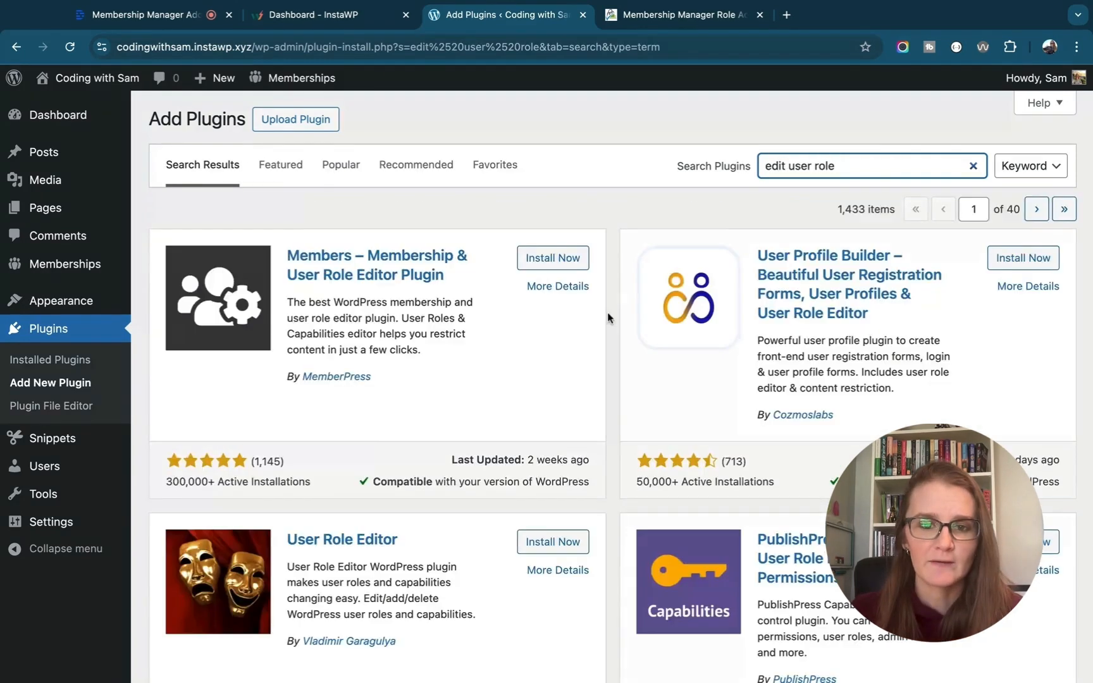
scroll(603, 399, down, 3)
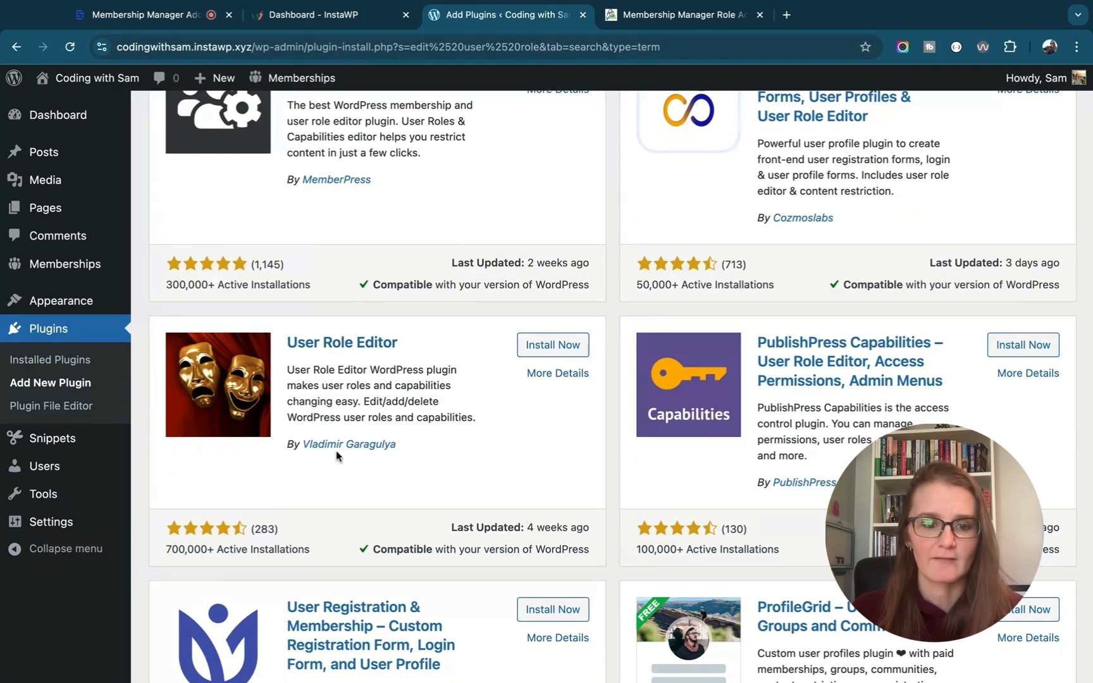
click(545, 355)
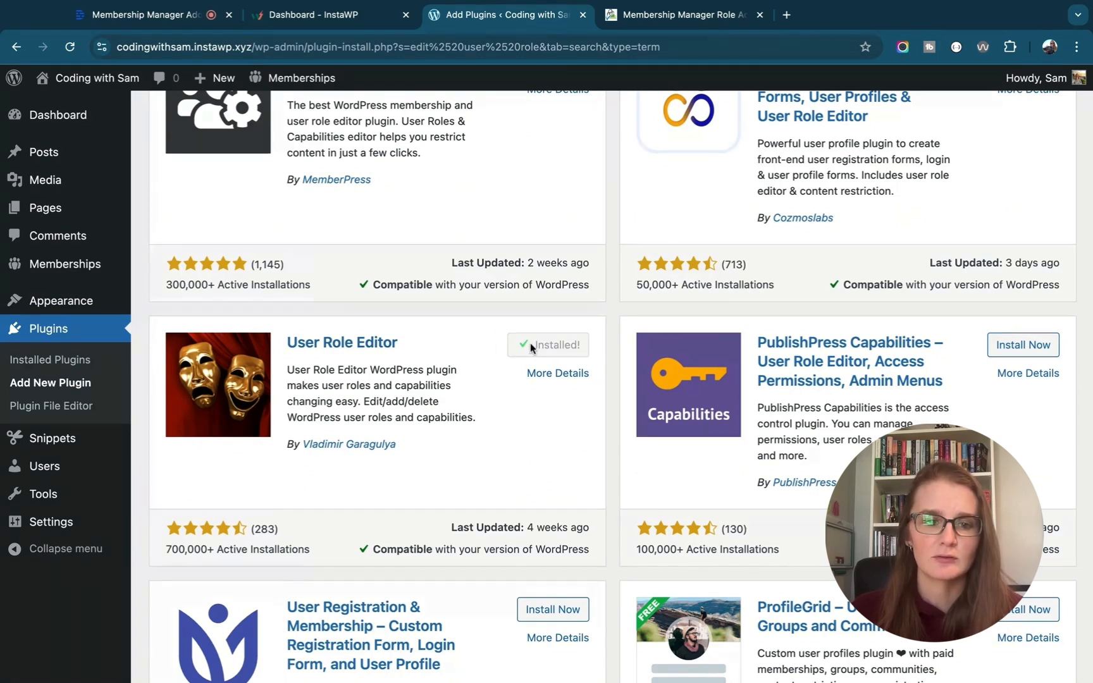
click(543, 349)
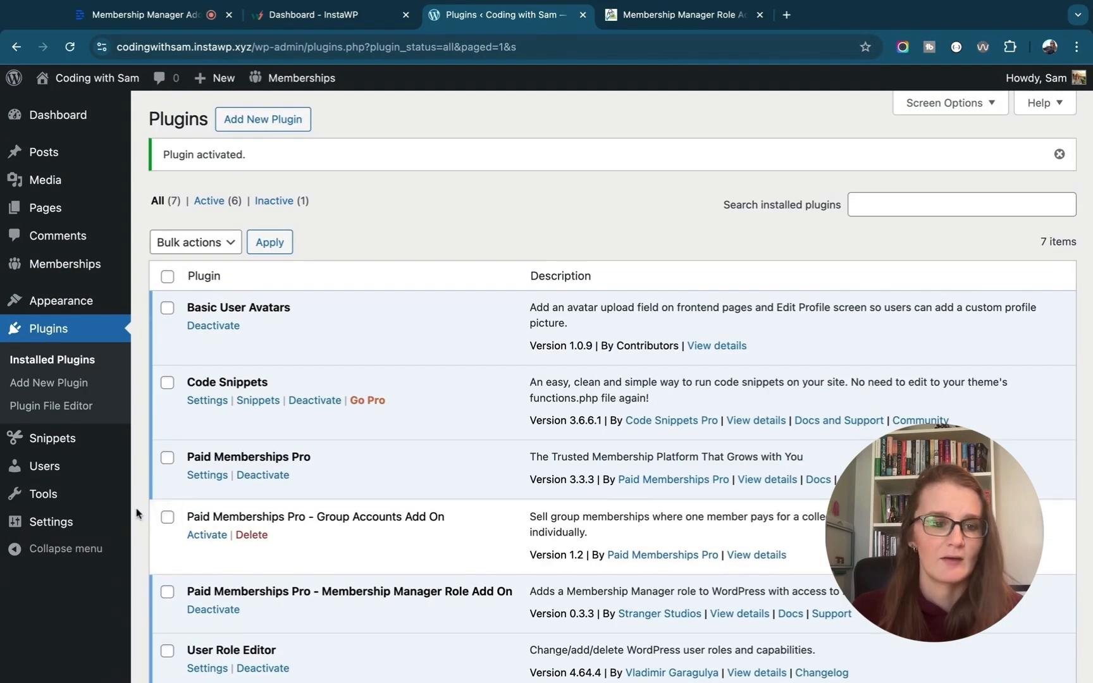
Load the Membership Manager (pmpro_membership_manager) role's capabilities in the User Role Editor
mouse_move(66, 473)
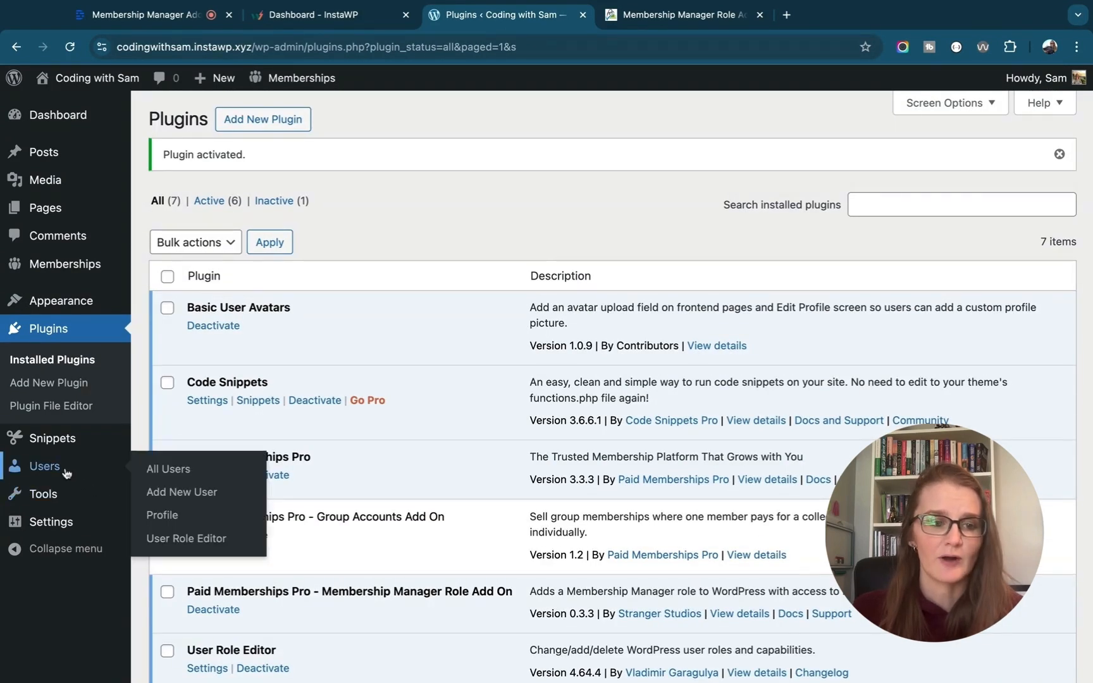
click(180, 539)
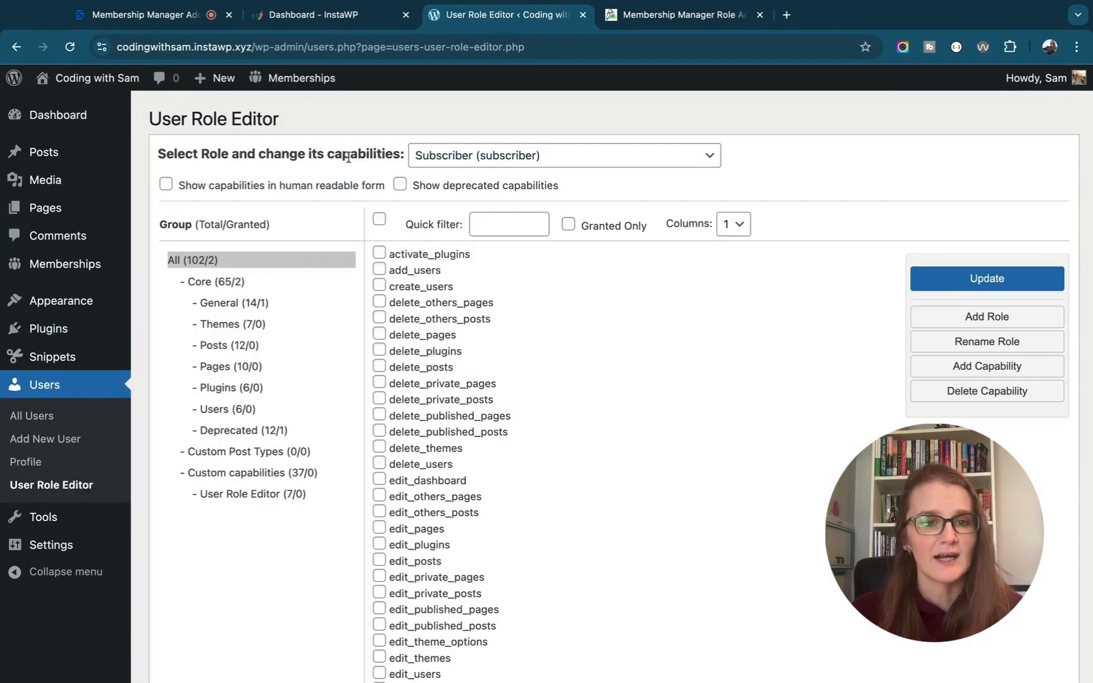
click(551, 160)
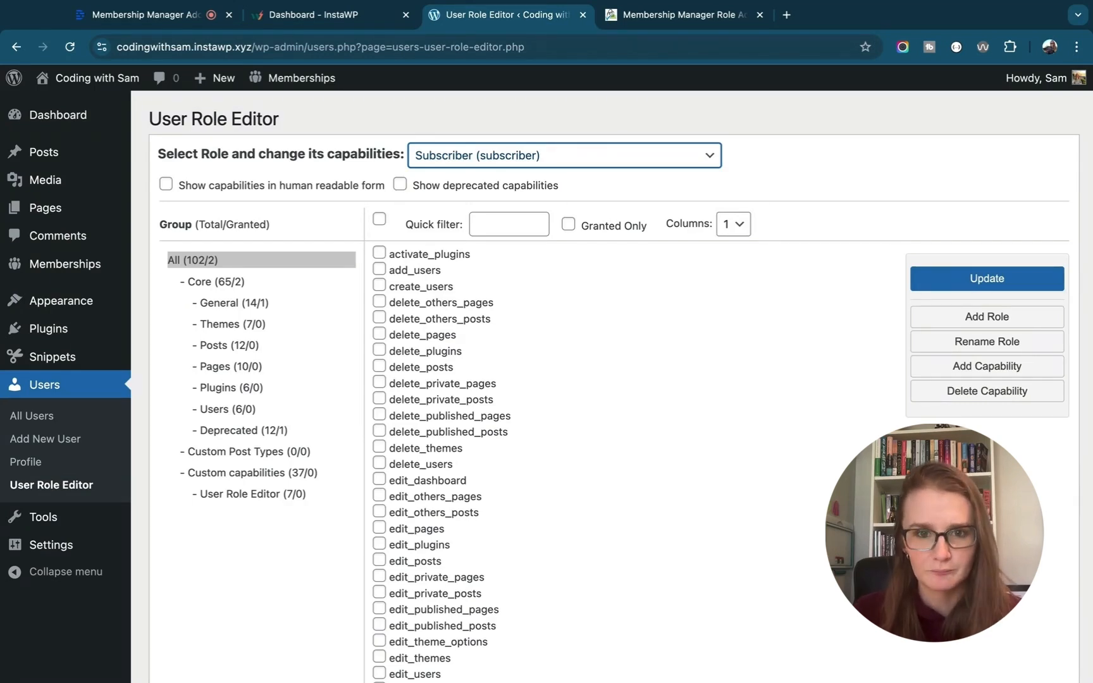
click(778, 158)
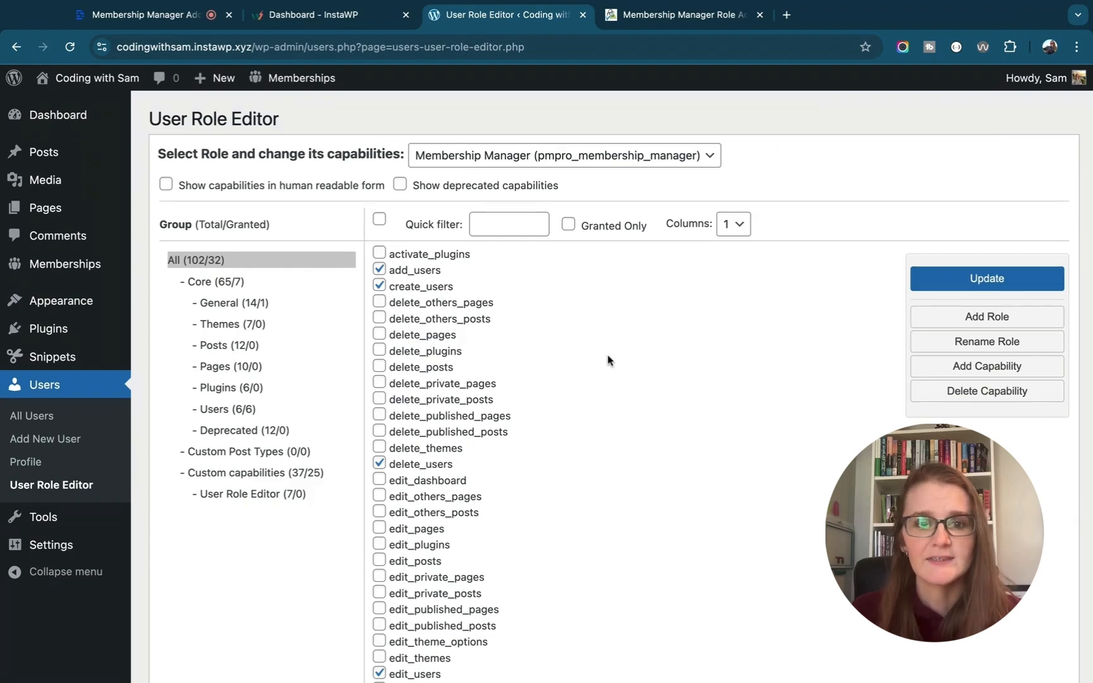
Show the capabilities in human readable form and review the full list for the Membership Manager role
click(213, 187)
scroll(416, 443, down, 15)
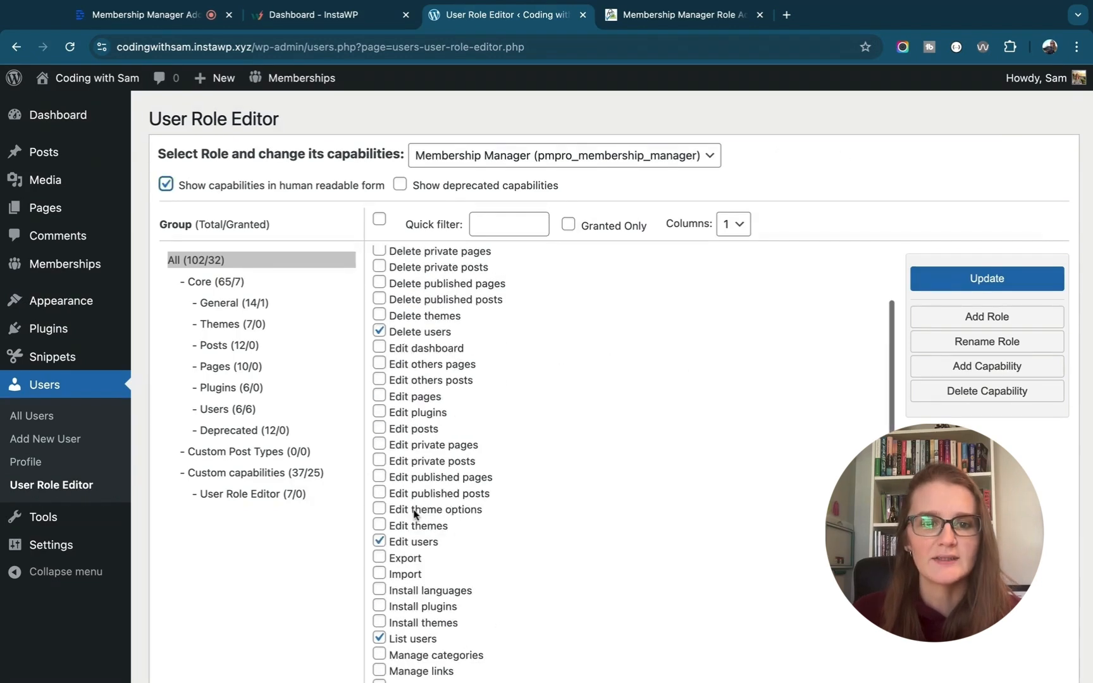
scroll(415, 514, down, 5)
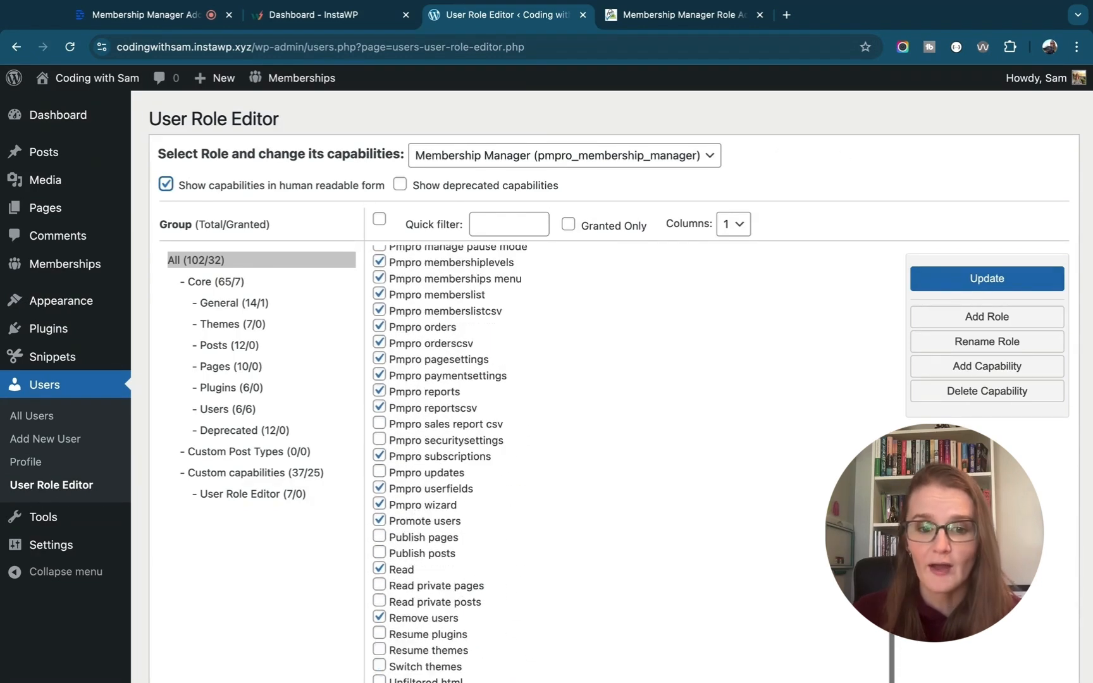
scroll(415, 623, down, 3)
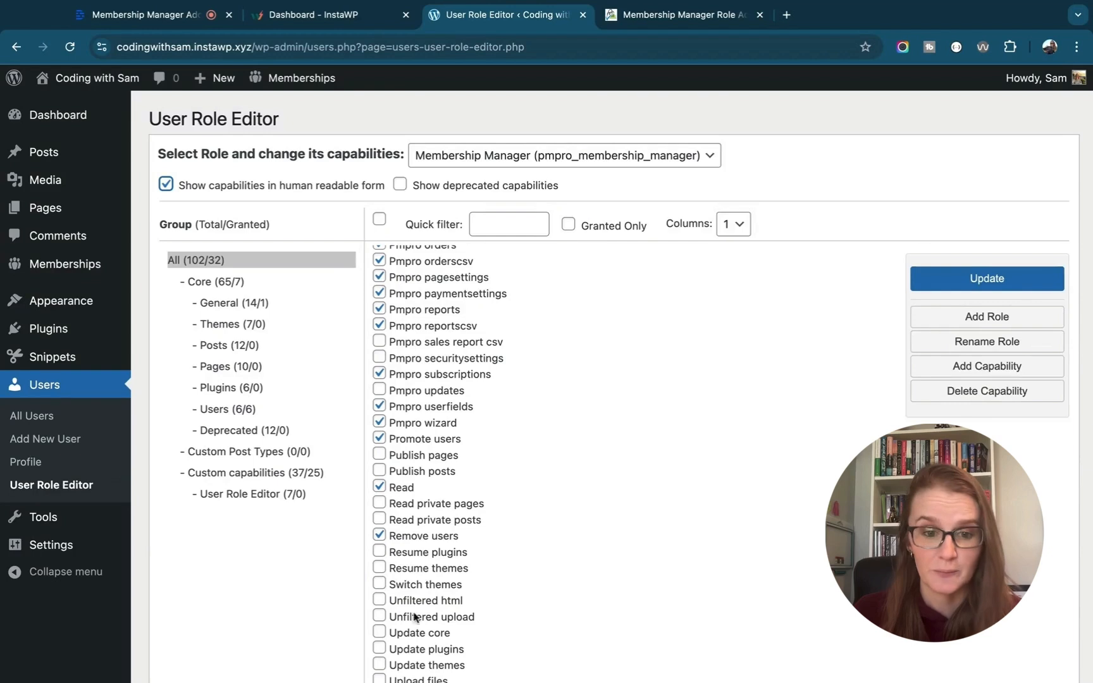
scroll(415, 623, down, 5)
scroll(414, 623, down, 2)
scroll(572, 467, up, 10)
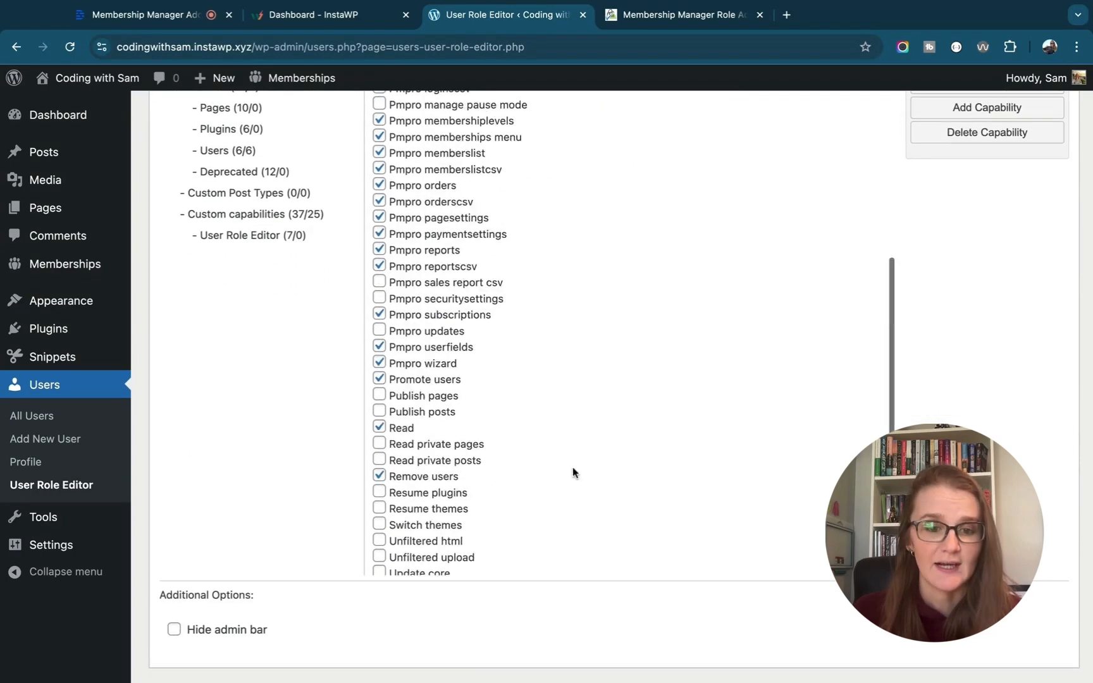
scroll(572, 467, up, 10)
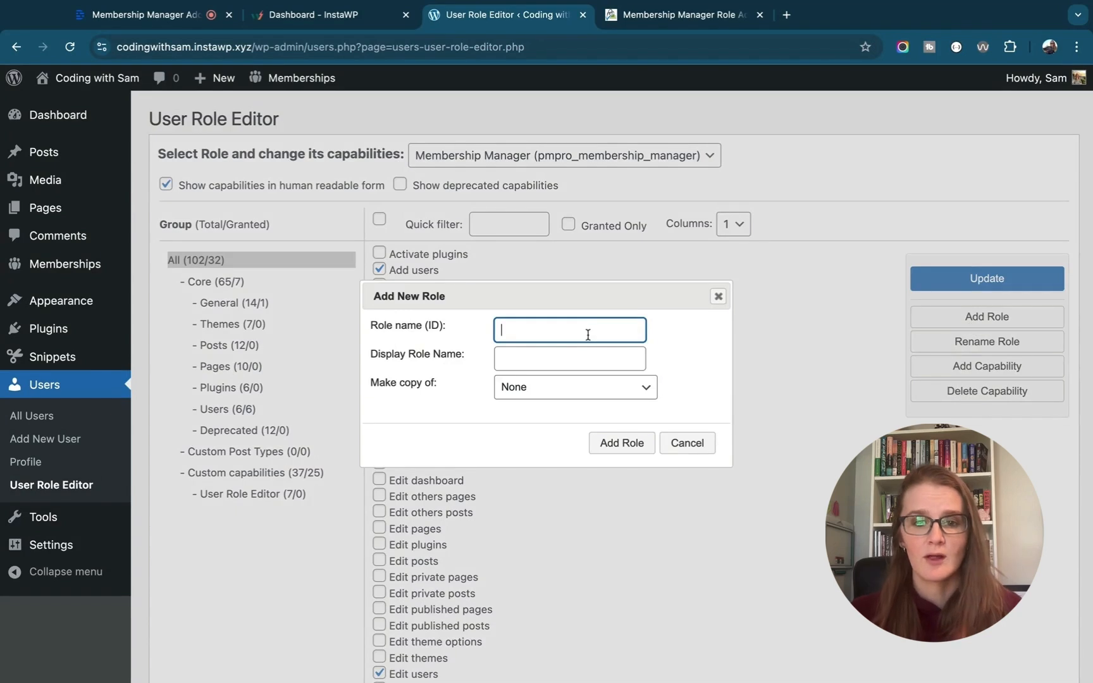
Add a new role with ID my_manager and display name Membership Manager 2 as a copy of Membership Manager
text(y_manager)
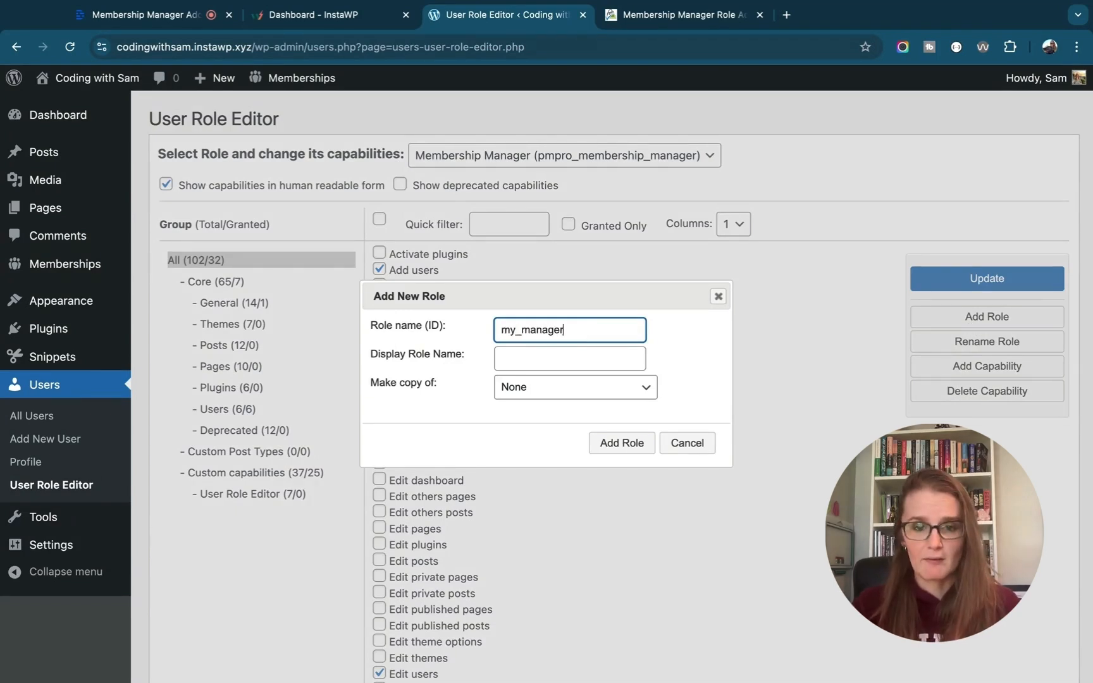
key(Tab)
text(Membership Mange)
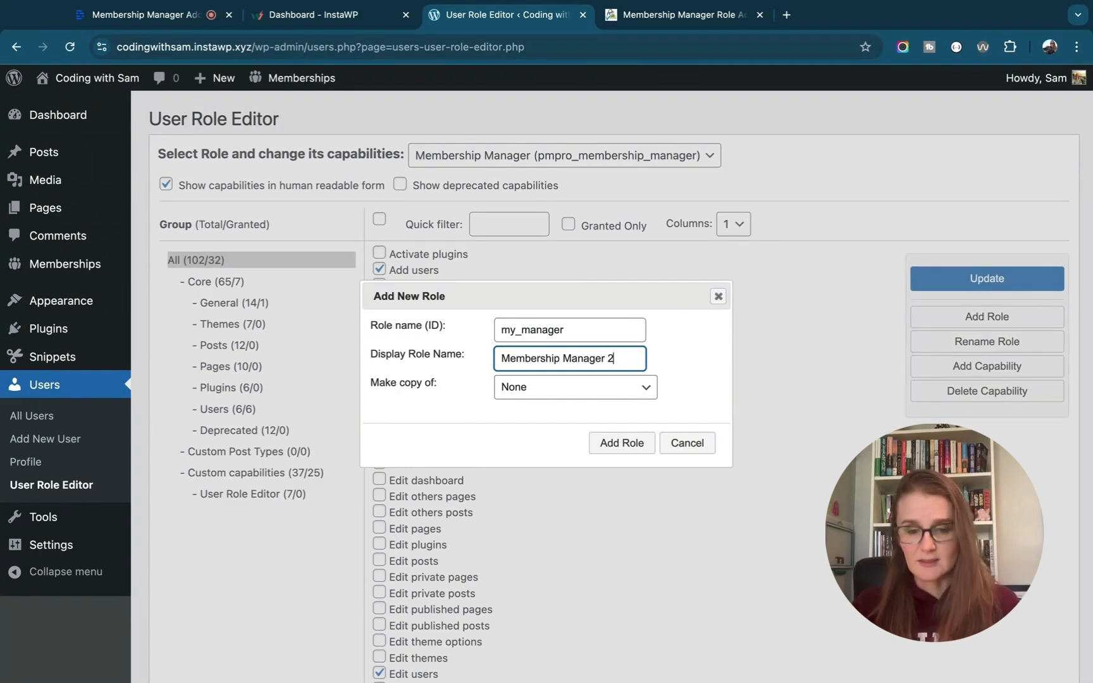
key(Tab)
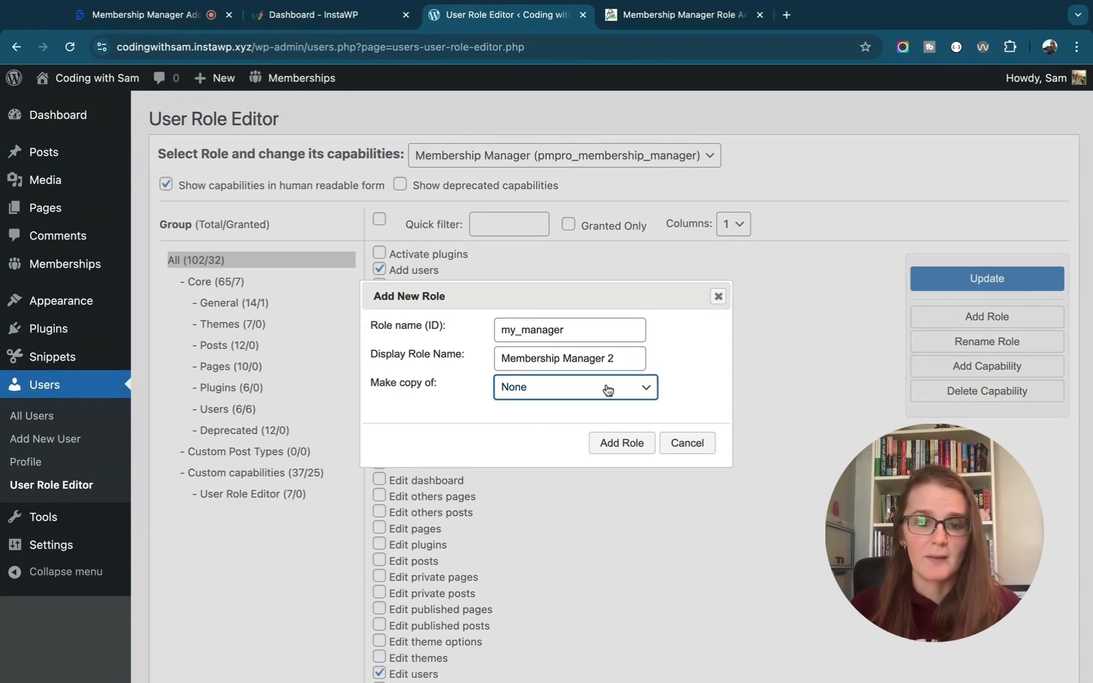
key(m)
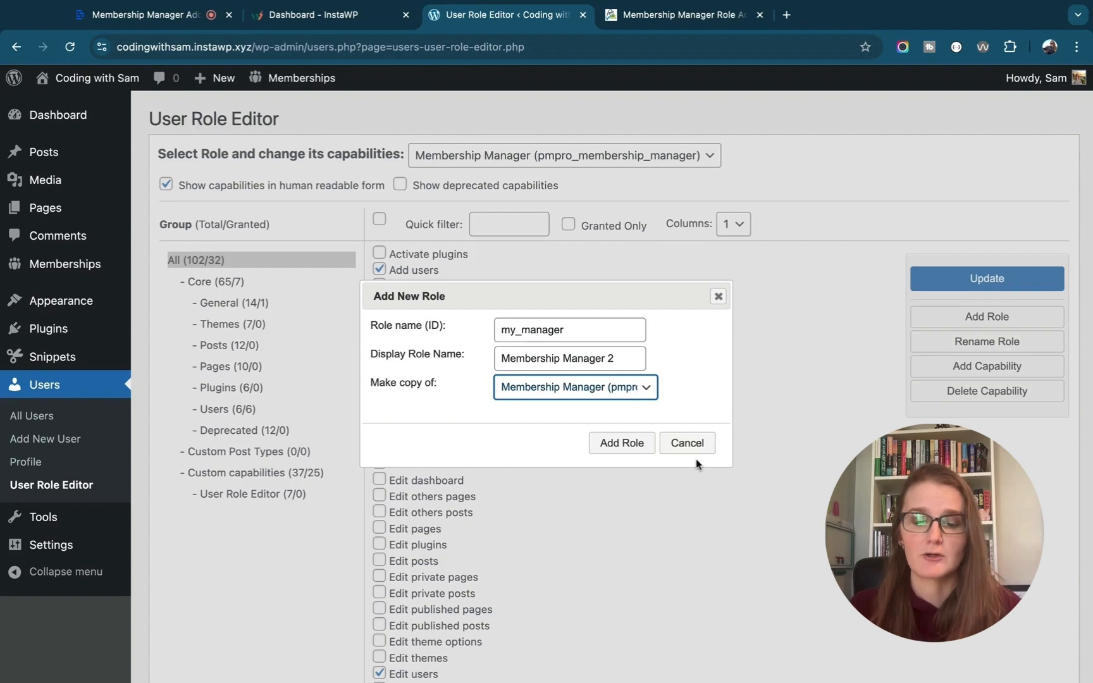
click(620, 443)
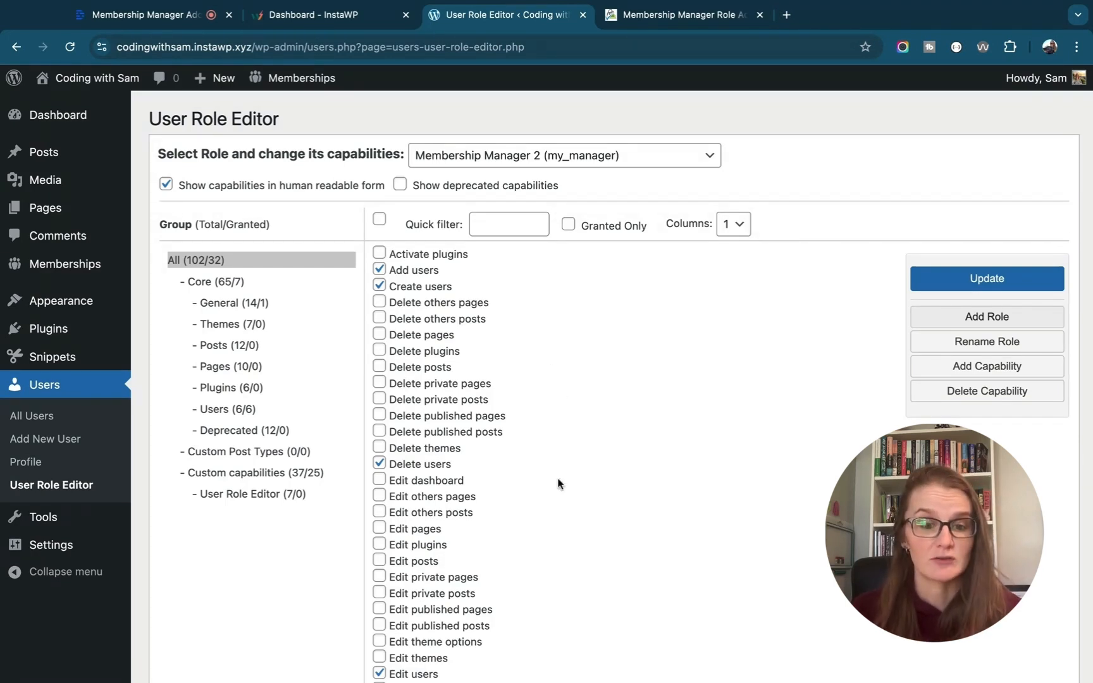
Grant the Edit pages and Edit posts capabilities to the Membership Manager 2 role
scroll(629, 462, down, 2)
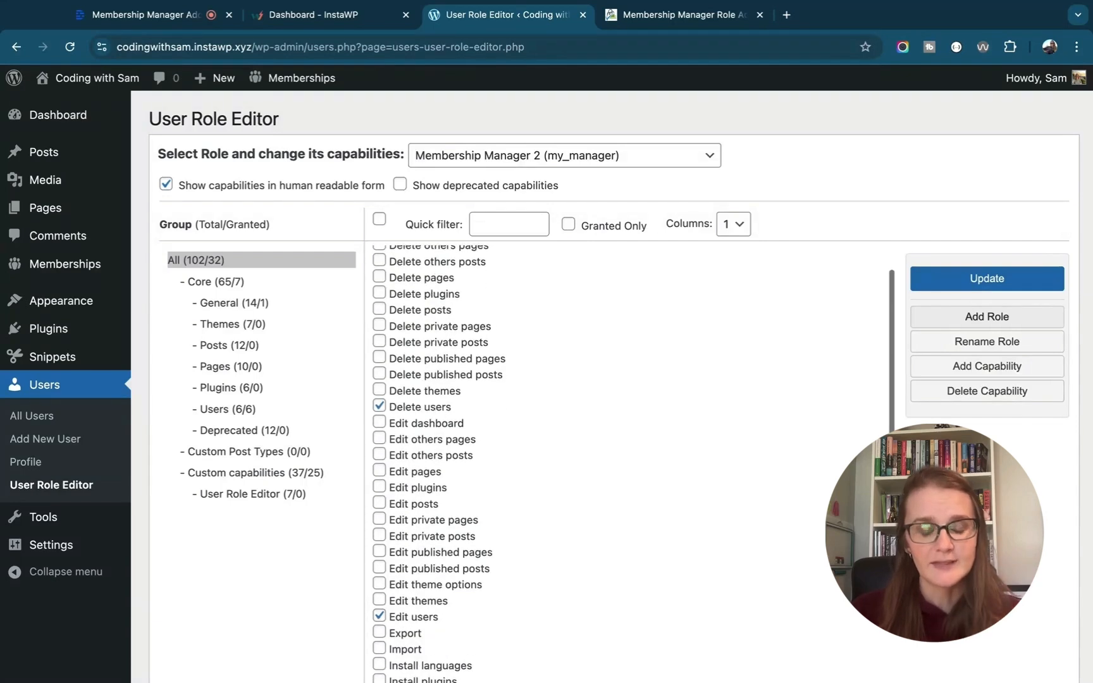
click(379, 472)
click(380, 503)
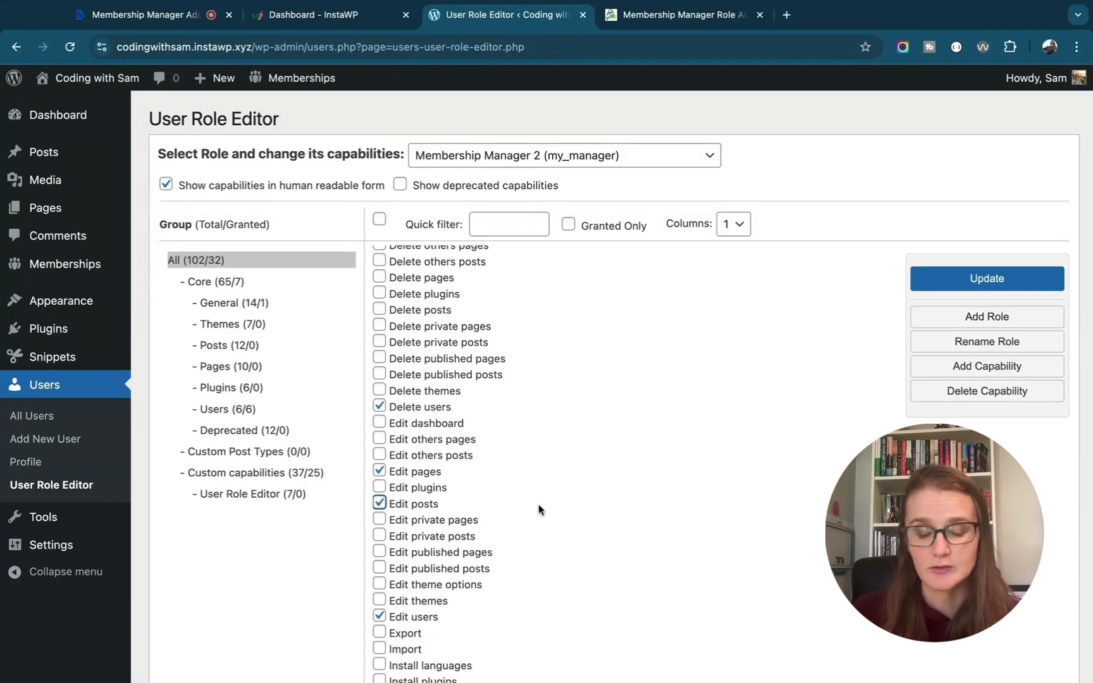
Remove the Pmpro advancedsettings and Pmpro paymentsettings capabilities from the Membership Manager 2 role
scroll(538, 504, down, 10)
scroll(393, 329, up, 1)
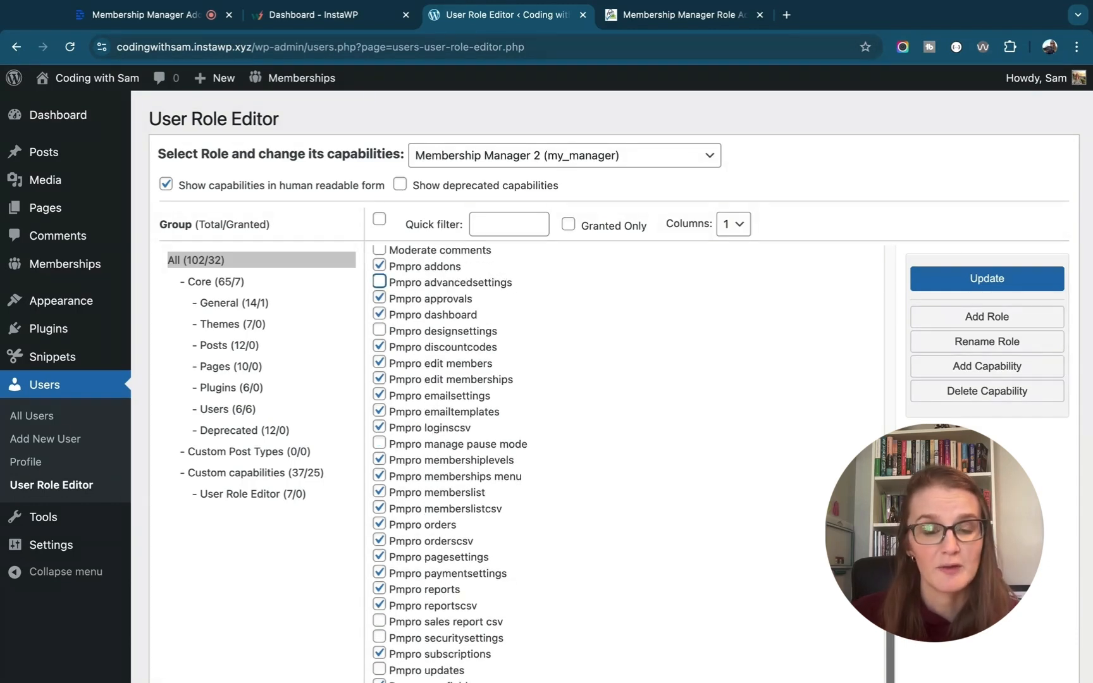
scroll(548, 443, down, 1)
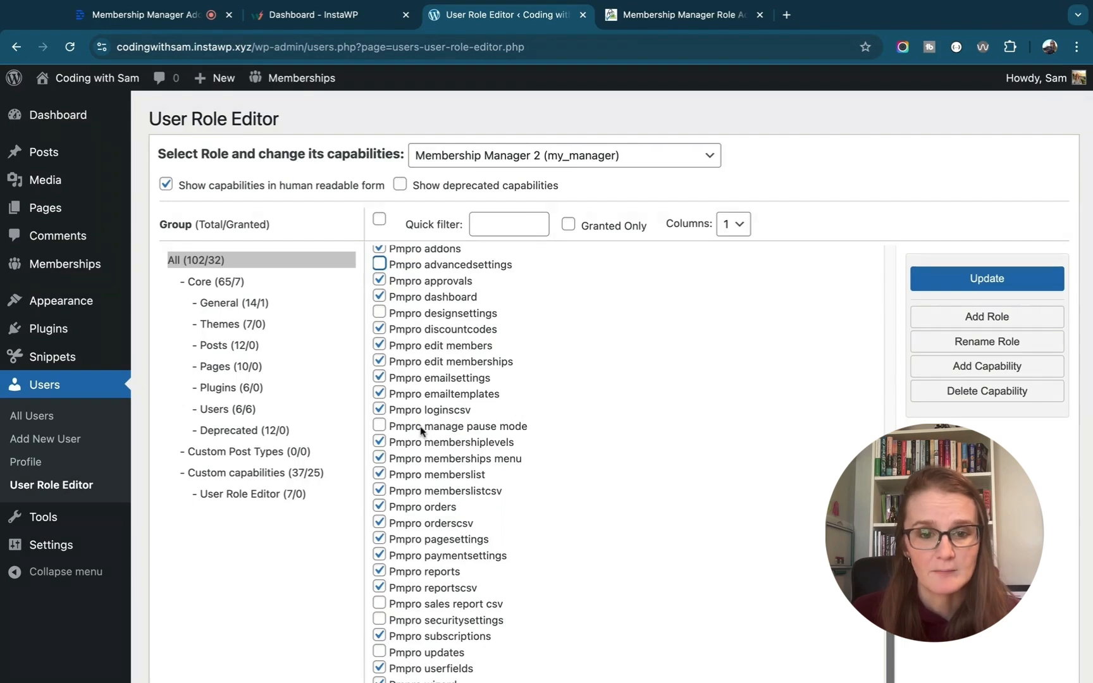
scroll(421, 430, down, 3)
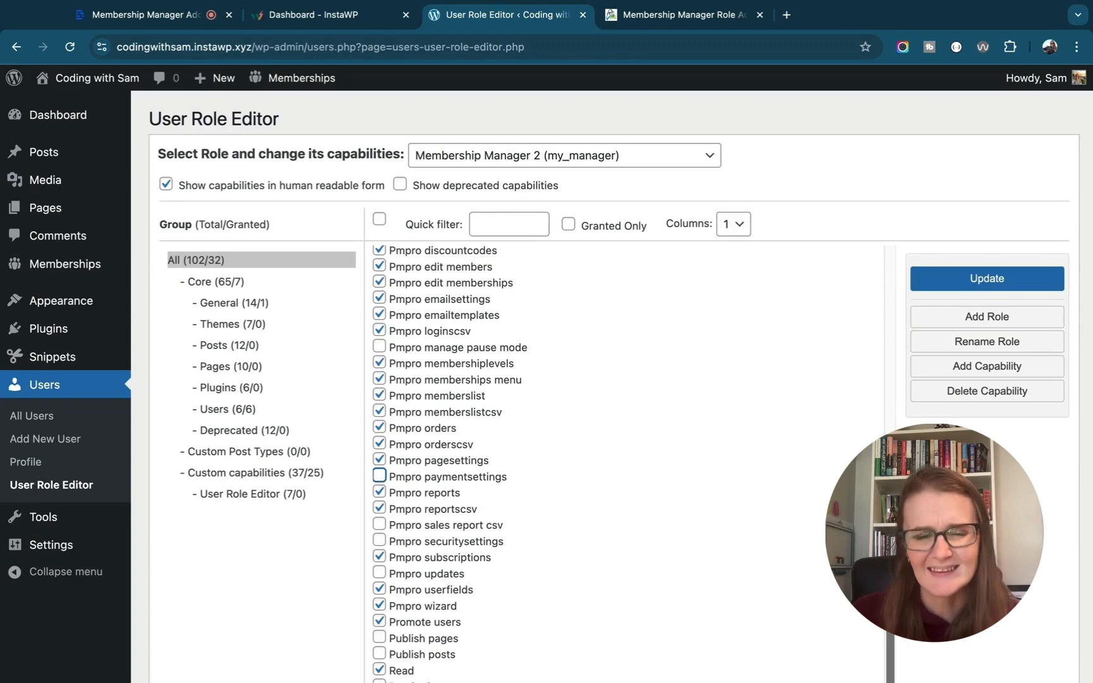
Grant the Update plugins capability to Membership Manager 2, and save and confirm the role's permissions update
scroll(547, 479, down, 5)
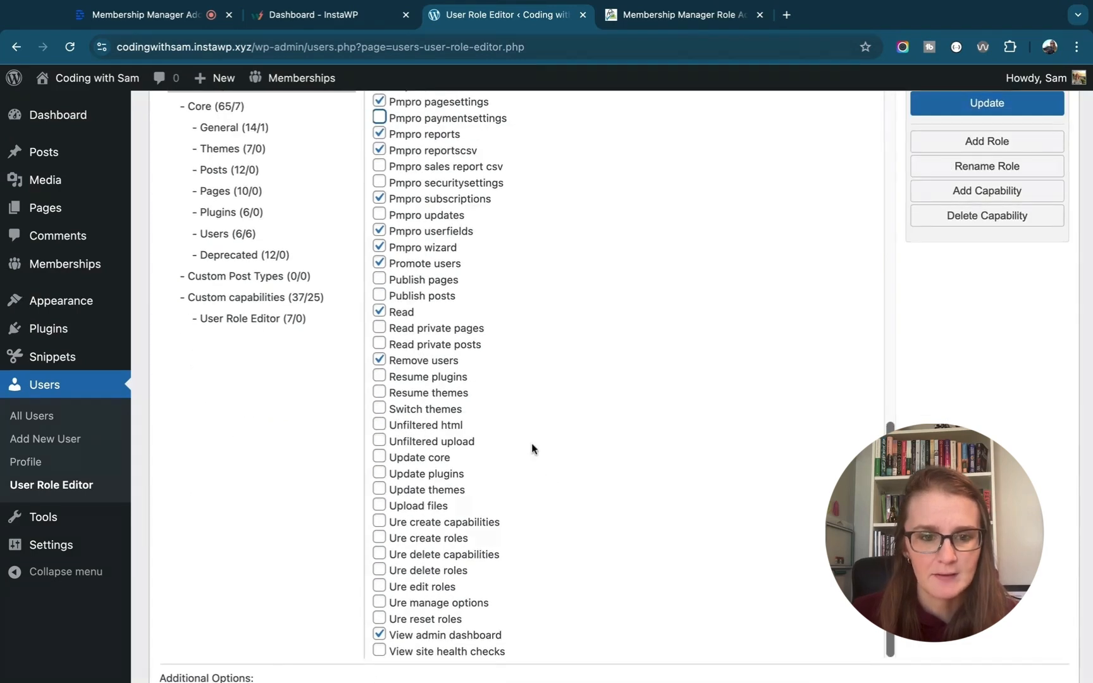
click(379, 474)
scroll(607, 488, up, 1)
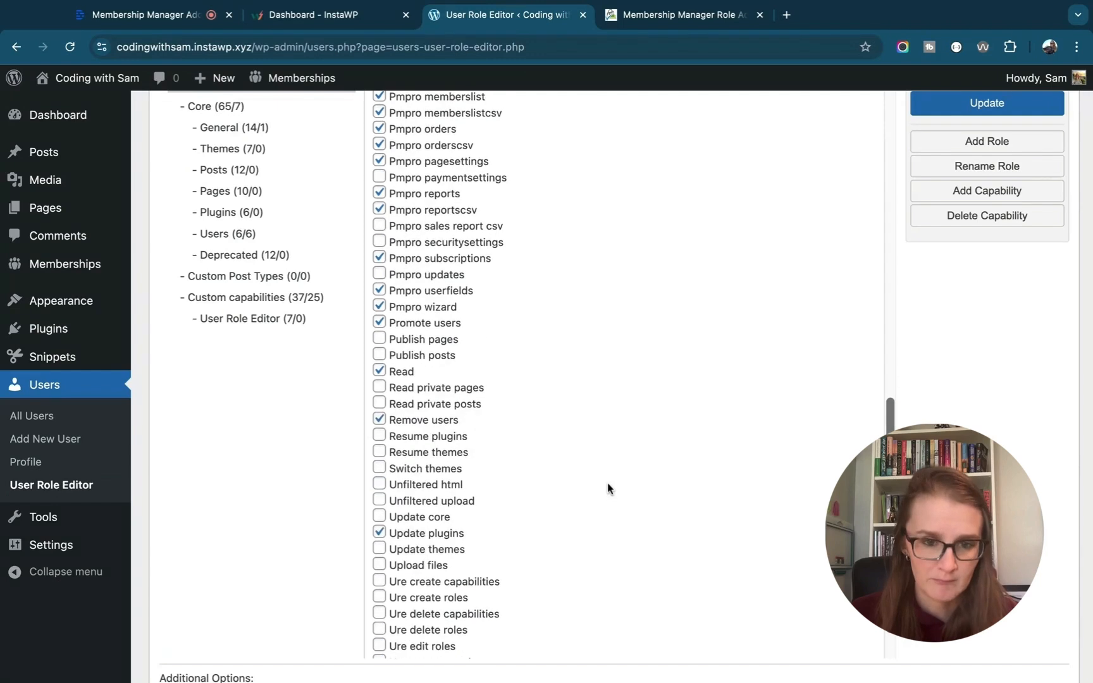
scroll(607, 484, up, 1)
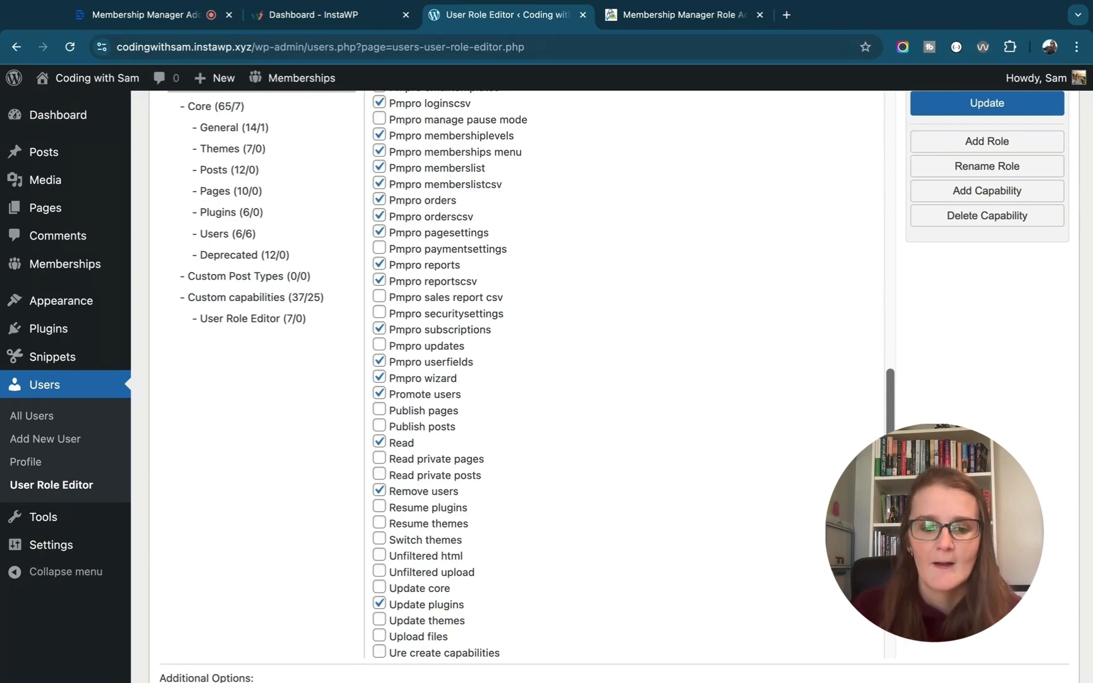
scroll(607, 484, up, 10)
scroll(688, 437, up, 3)
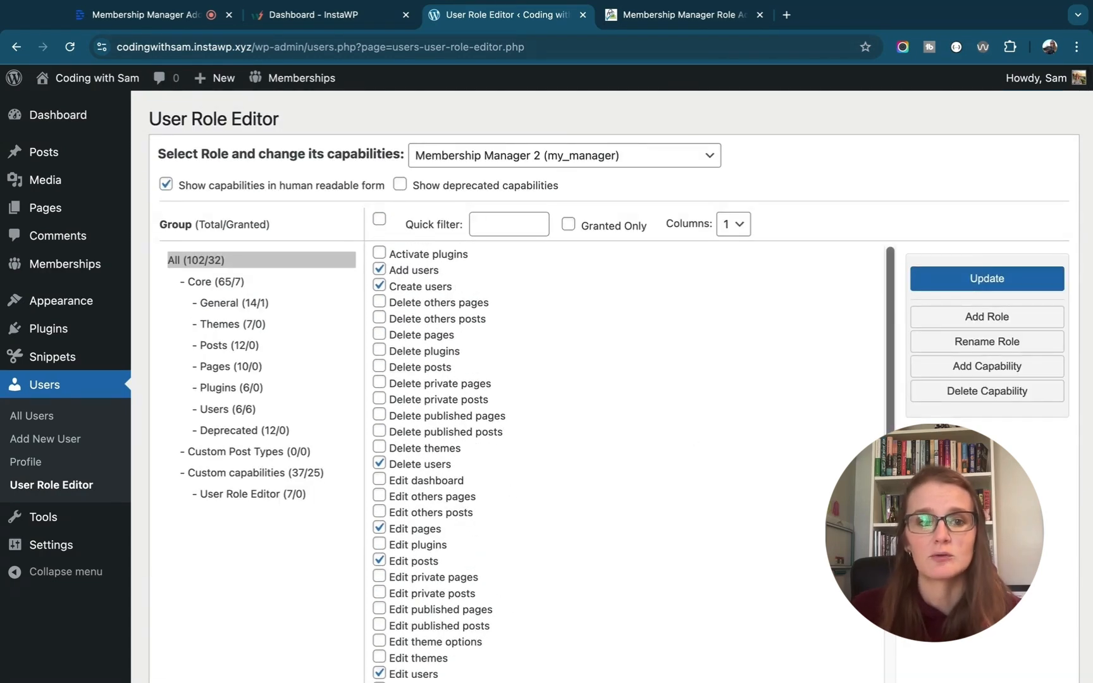
click(999, 280)
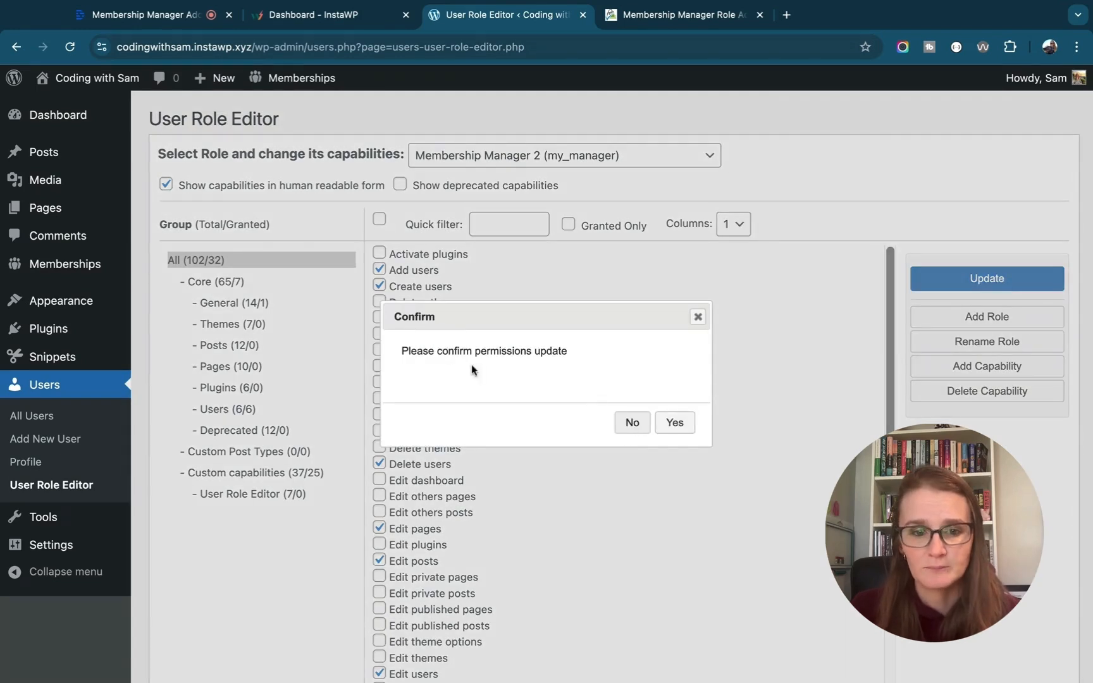
click(674, 423)
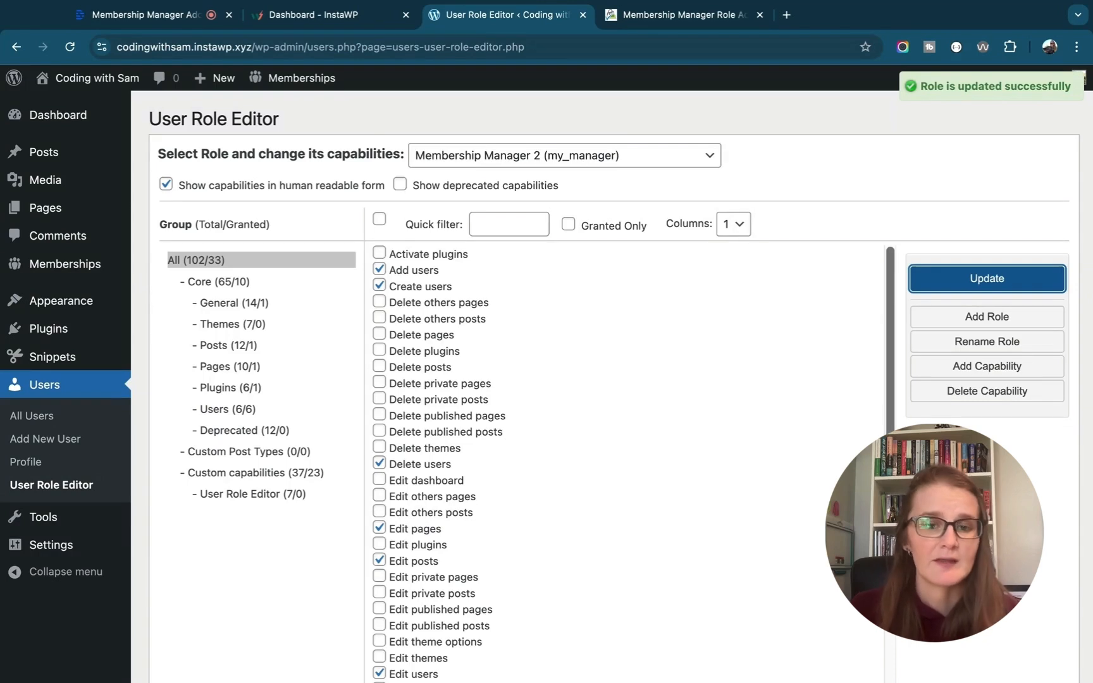
Open the user profile of the member who started on November 25, 2024 for editing from the Members List
click(89, 274)
click(311, 221)
mouse_move(441, 390)
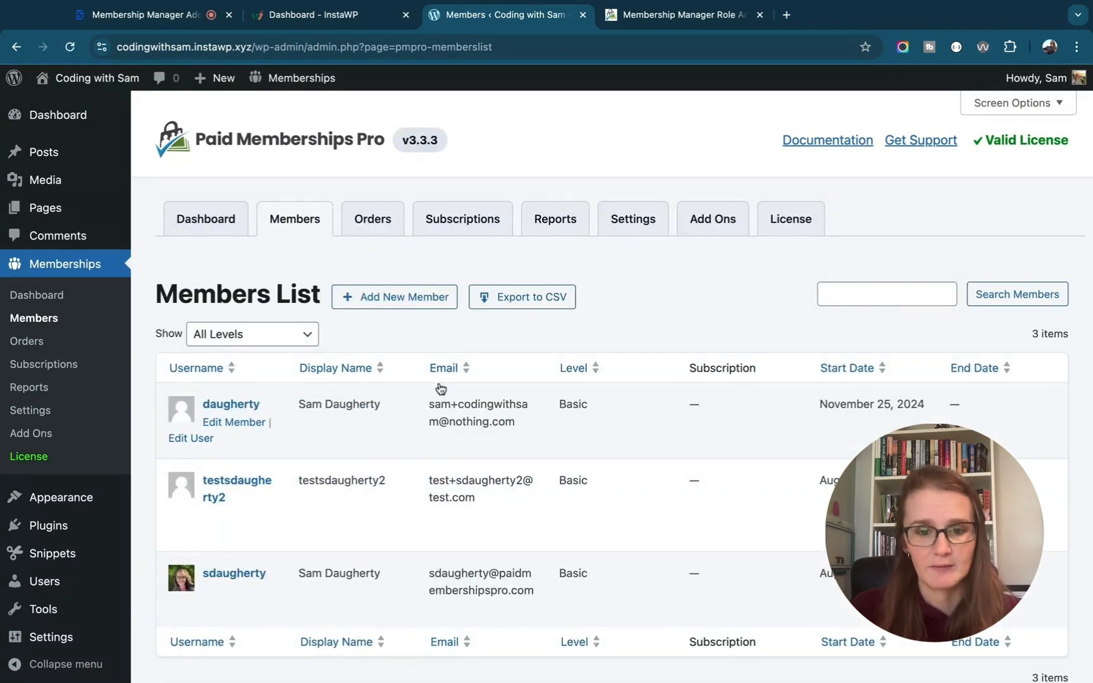
click(196, 441)
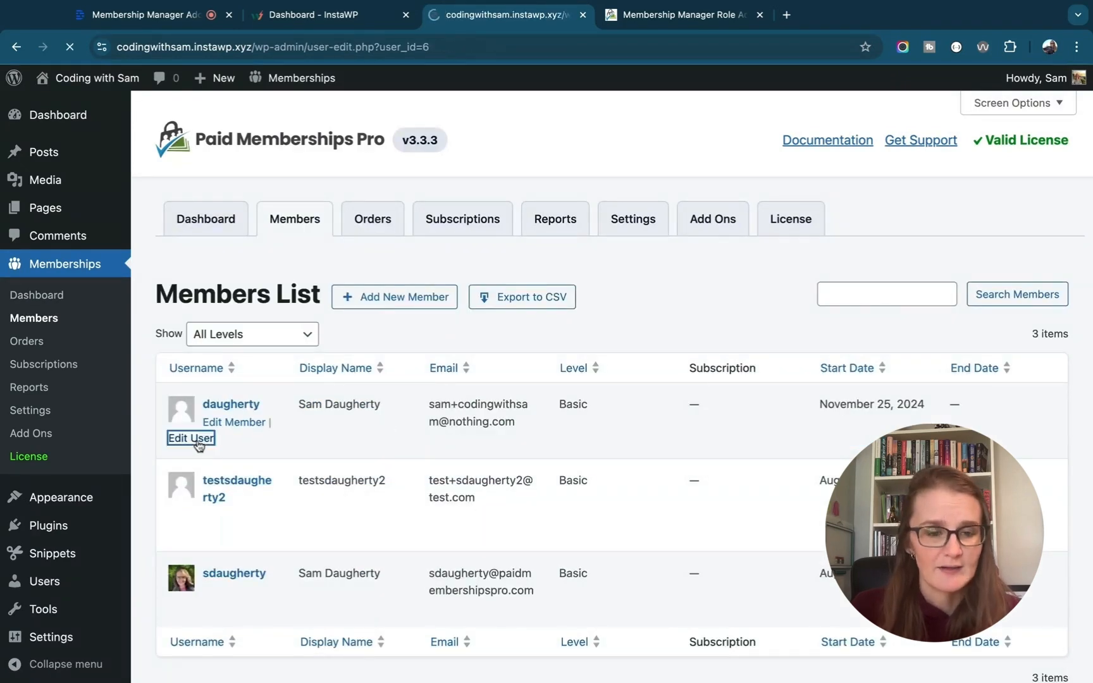
Set the user's role to Membership Manager 2 and update the user
scroll(453, 460, down, 4)
scroll(452, 460, down, 4)
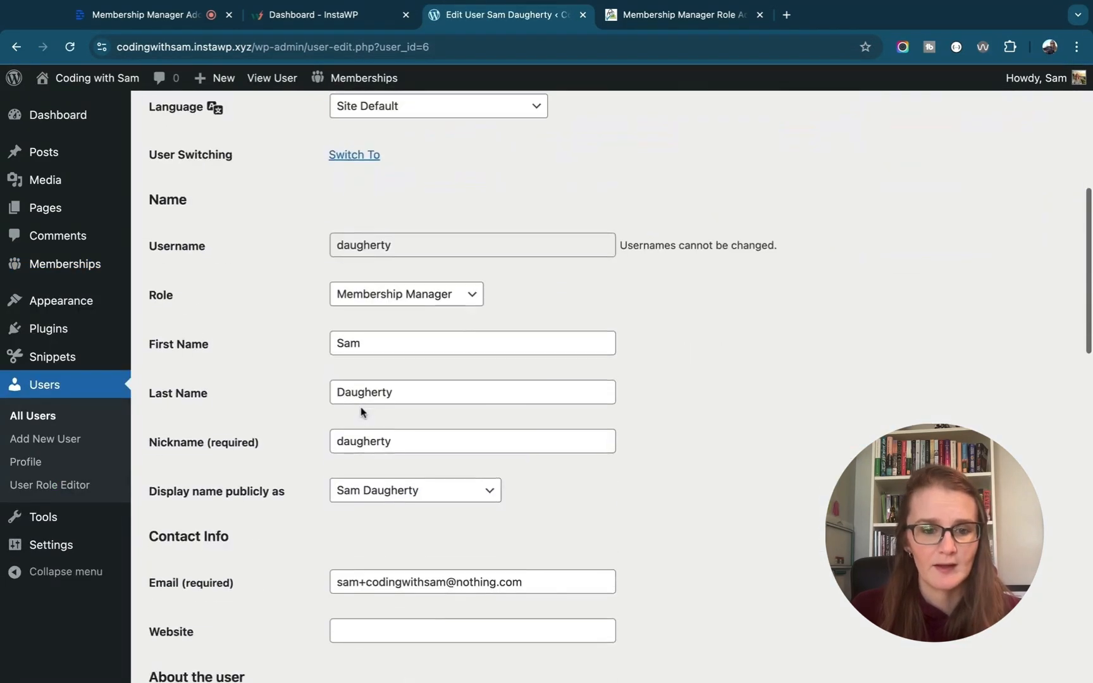
click(423, 291)
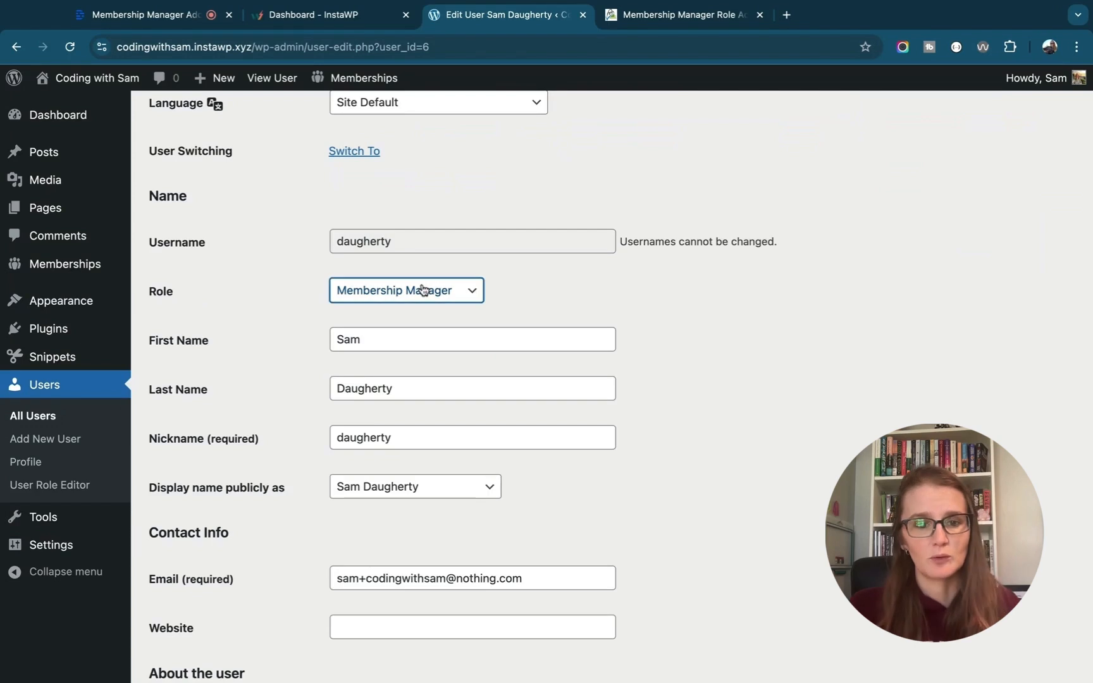
click(335, 318)
click(301, 314)
scroll(301, 313, down, 15)
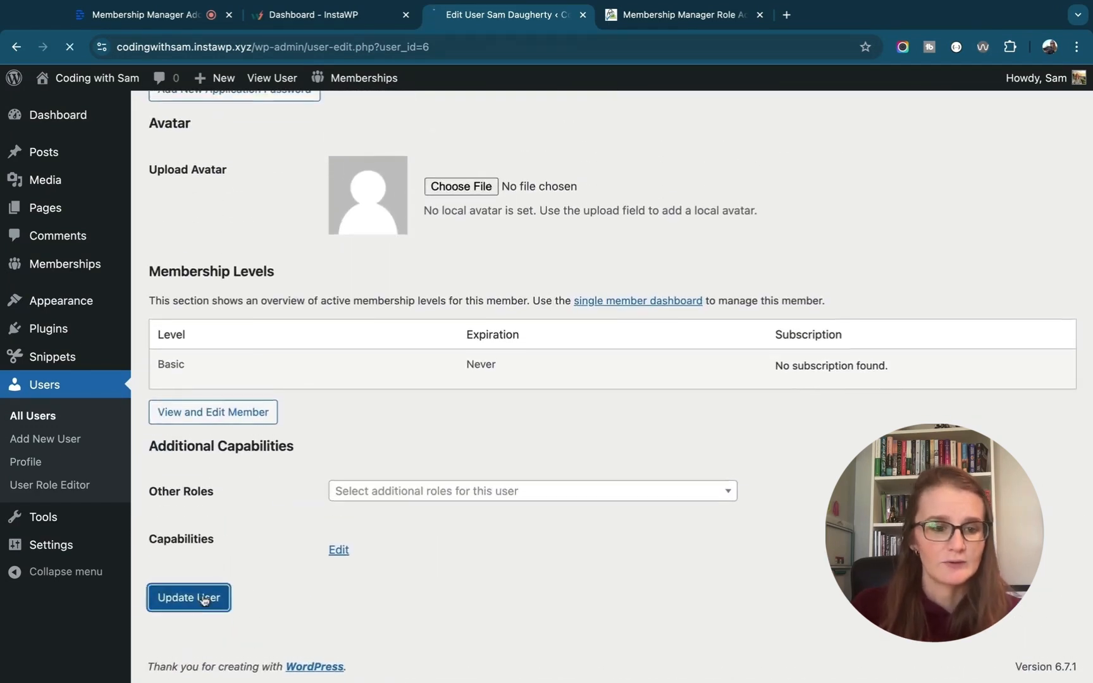
click(209, 596)
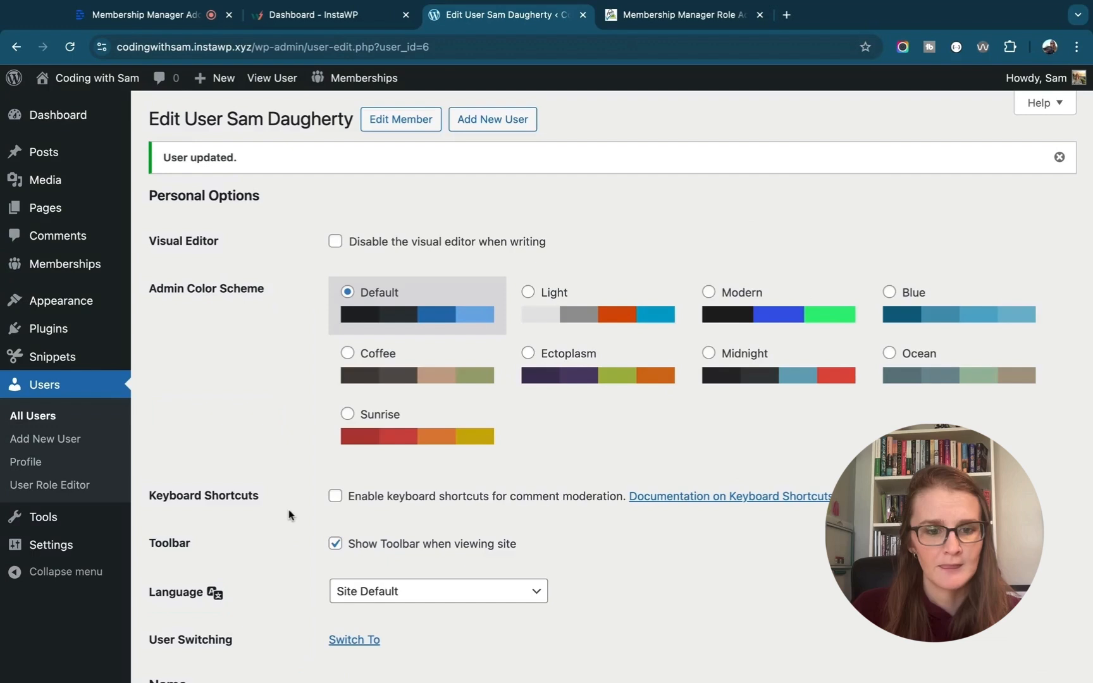
Switch to the updated user's account and go to its WordPress admin dashboard
scroll(290, 509, down, 3)
click(342, 474)
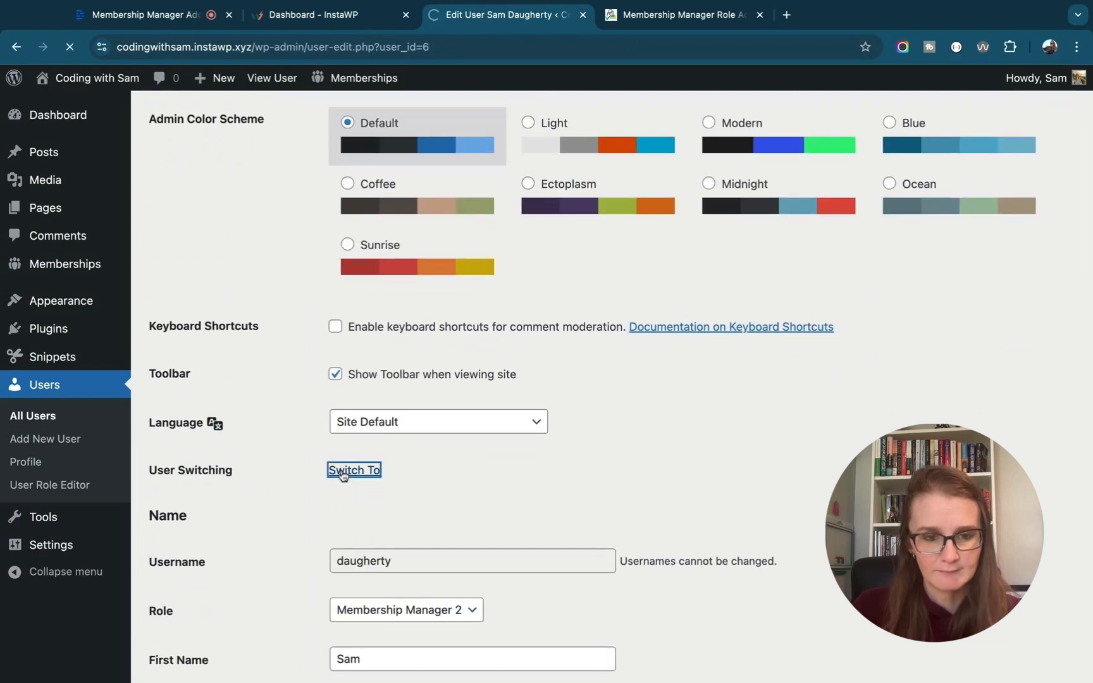
click(106, 88)
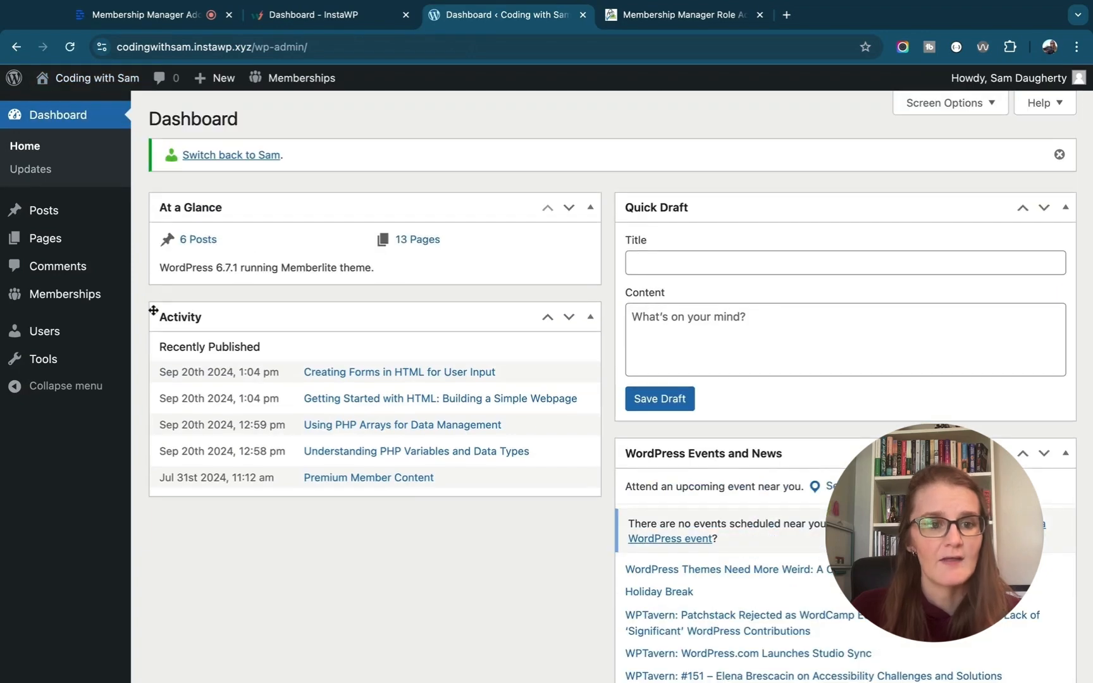
Check the admin areas and Paid Memberships Pro settings sections available to the Membership Manager 2 role
mouse_move(66, 244)
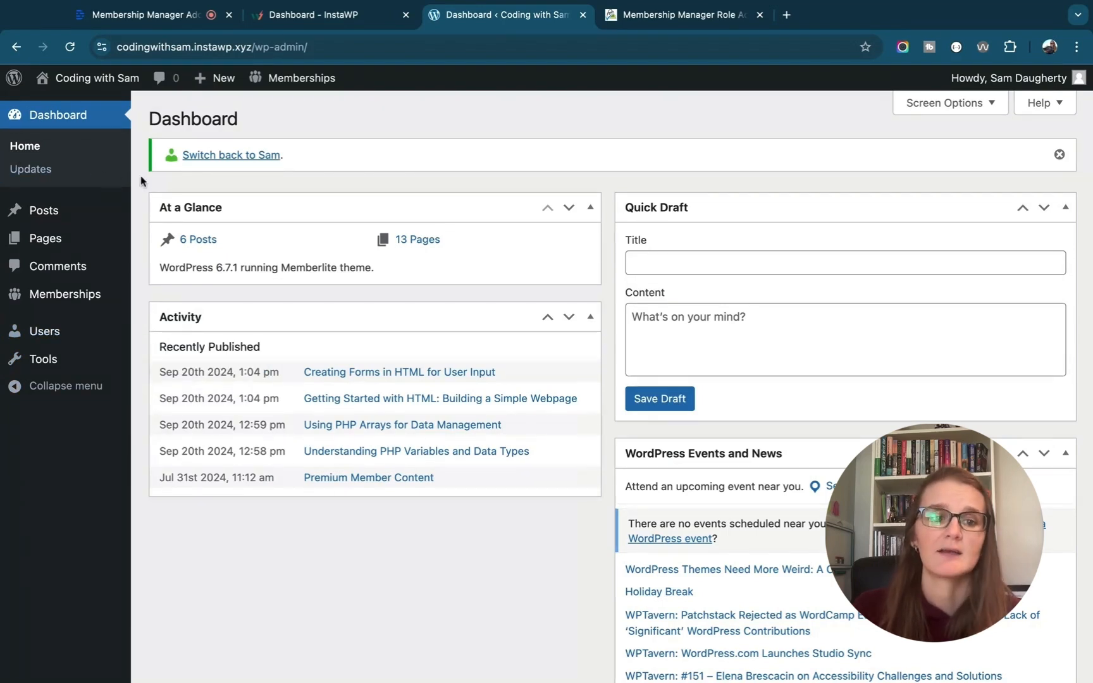
click(63, 301)
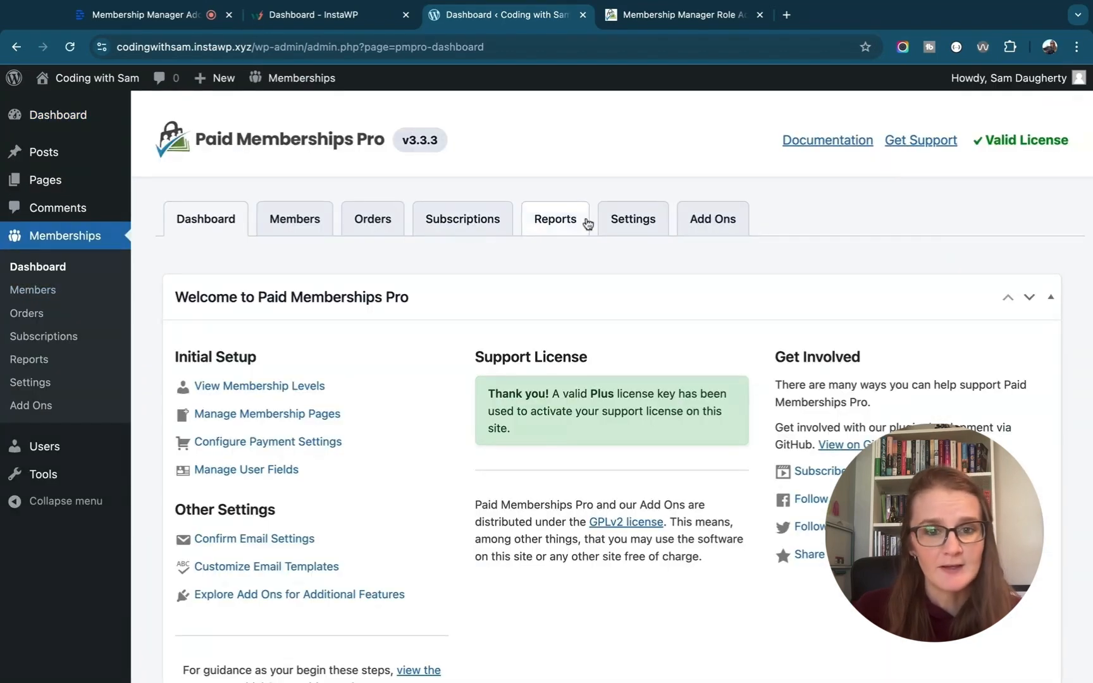
click(627, 222)
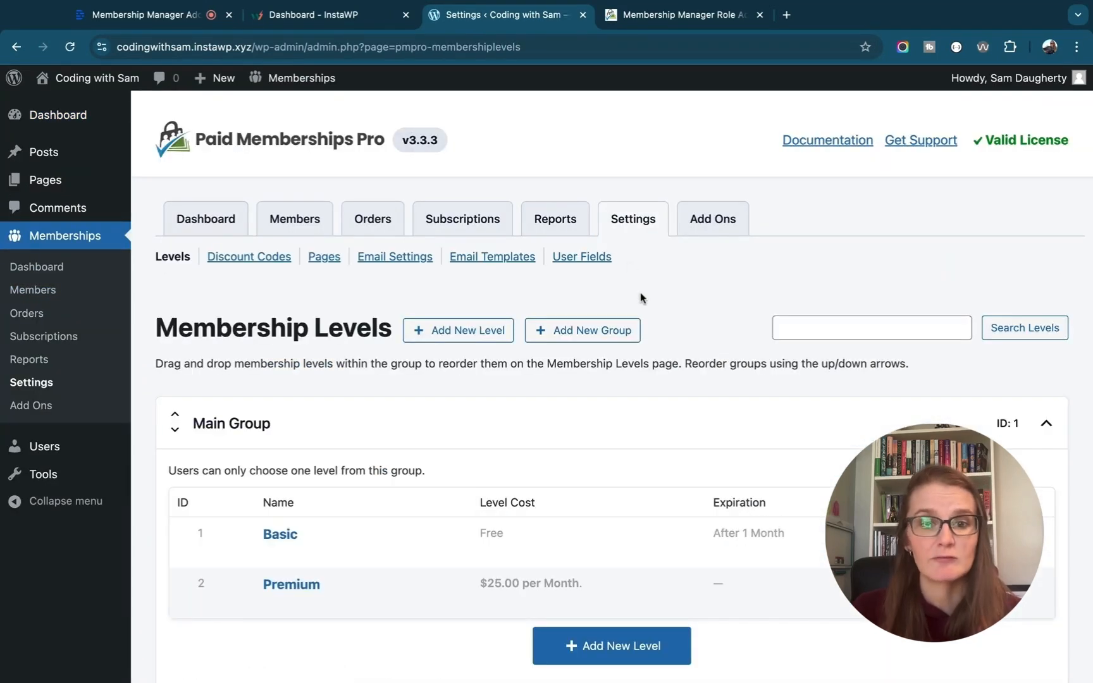